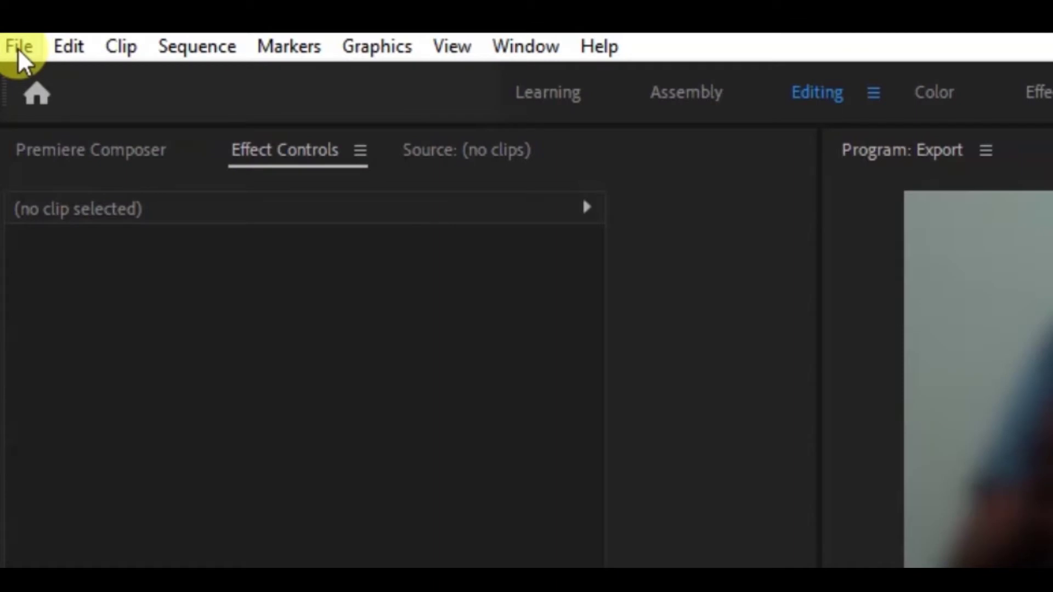
# Open the File menu to begin exporting the Export sequence.
pyautogui.click(19, 47)
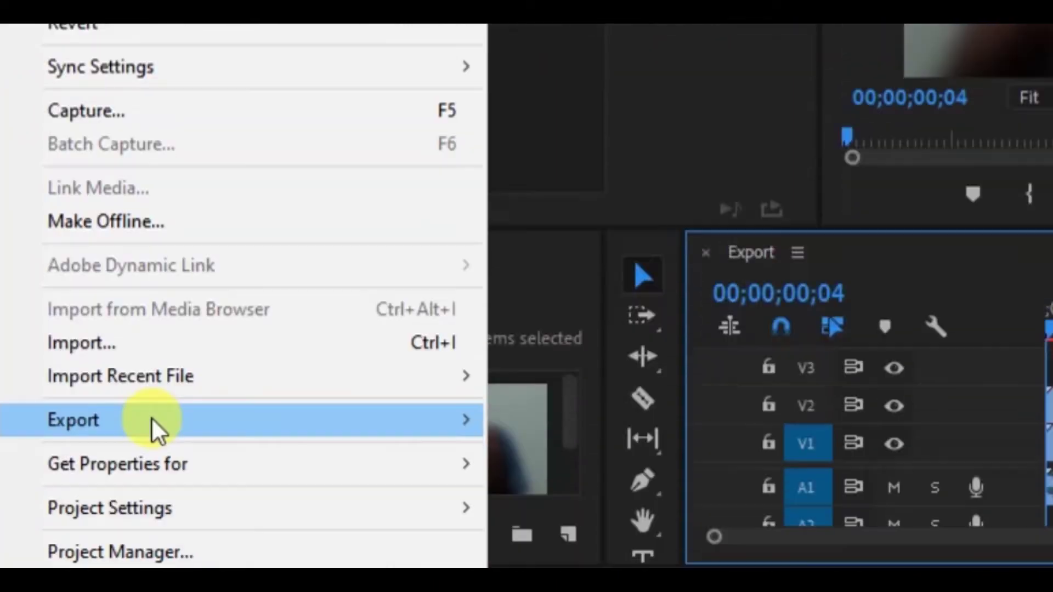
# Open Export Settings for the Export sequence via File > Export > Media, then Ctrl+M.
pyautogui.moveTo(191, 419)
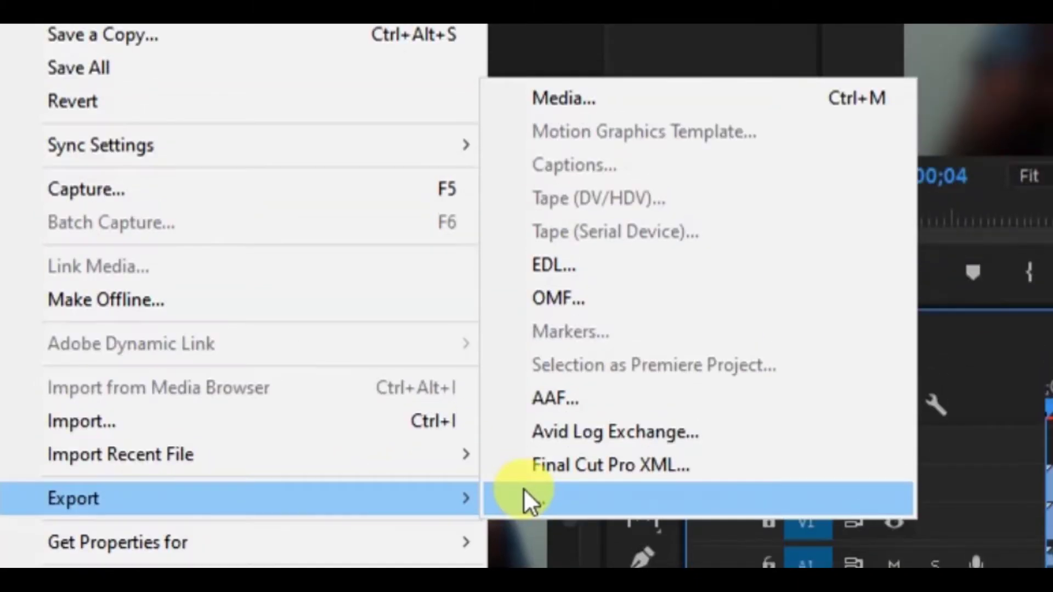
pyautogui.click(641, 91)
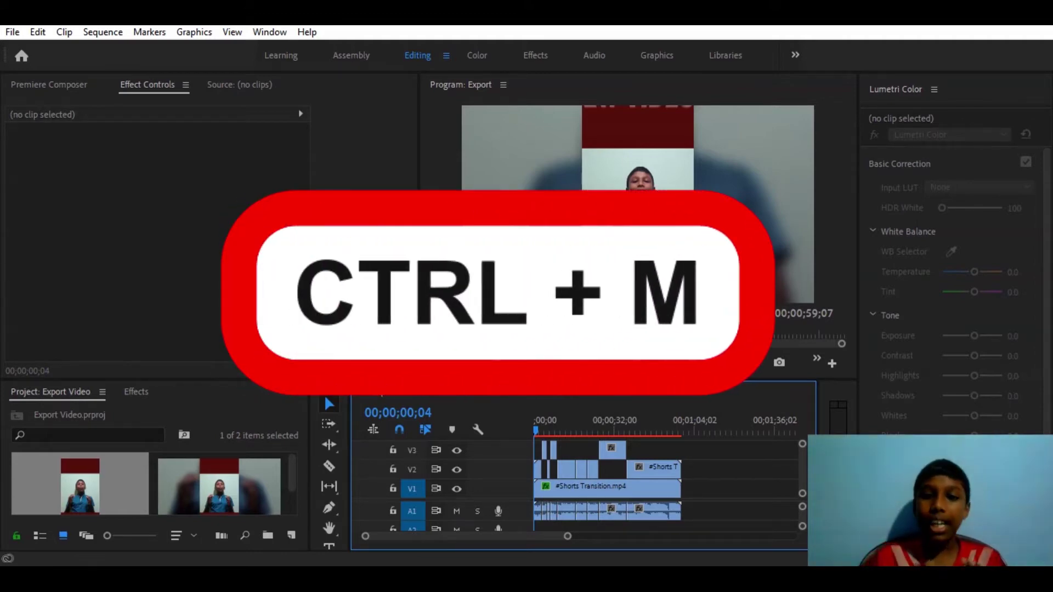
pyautogui.hotkey('ctrl', 'm')
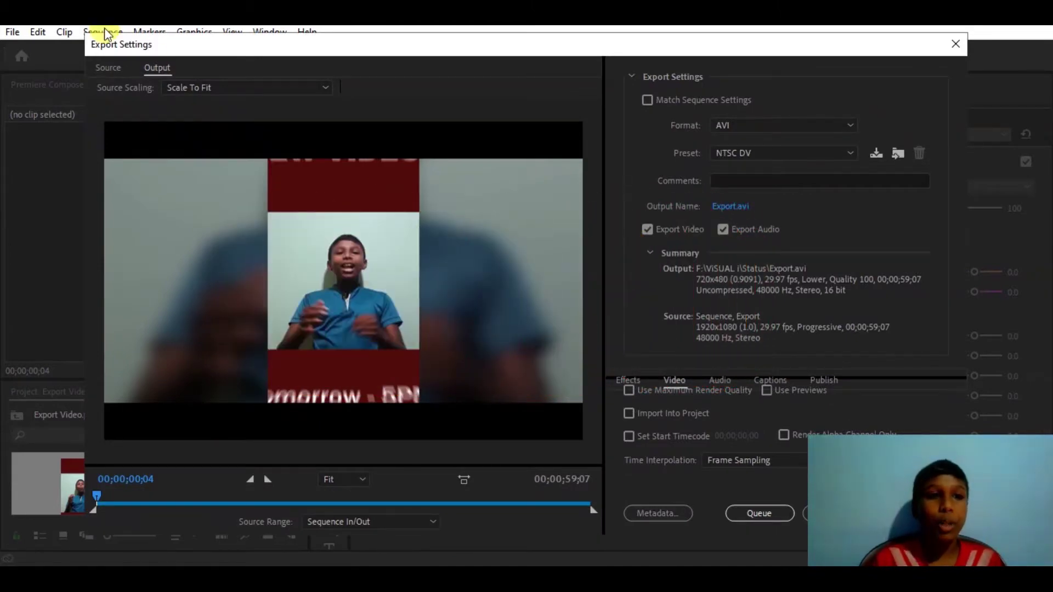
pyautogui.moveTo(157, 44); pyautogui.dragTo(168, 41)
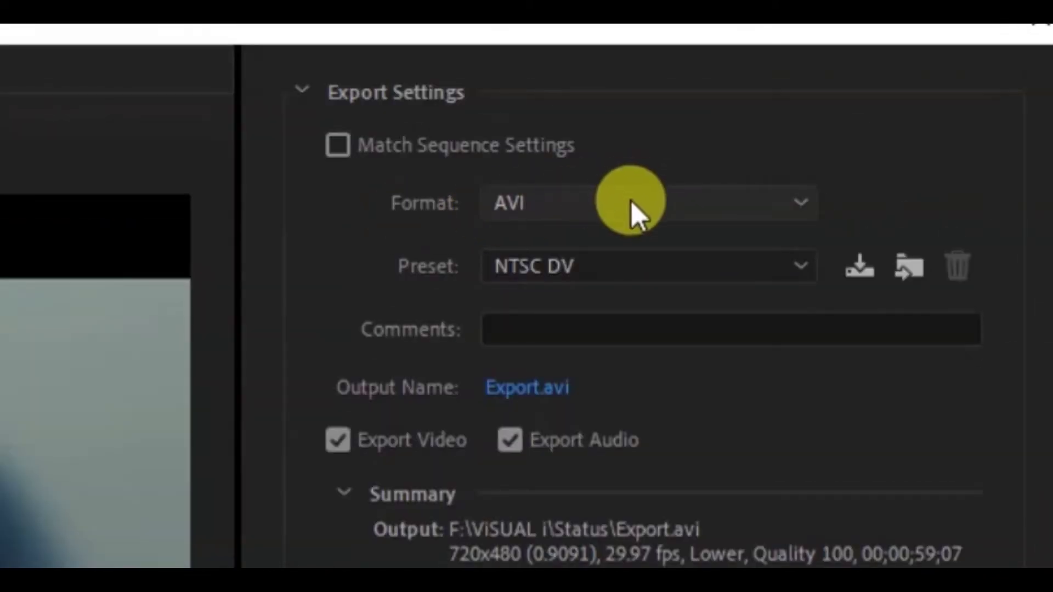
pyautogui.click(631, 203)
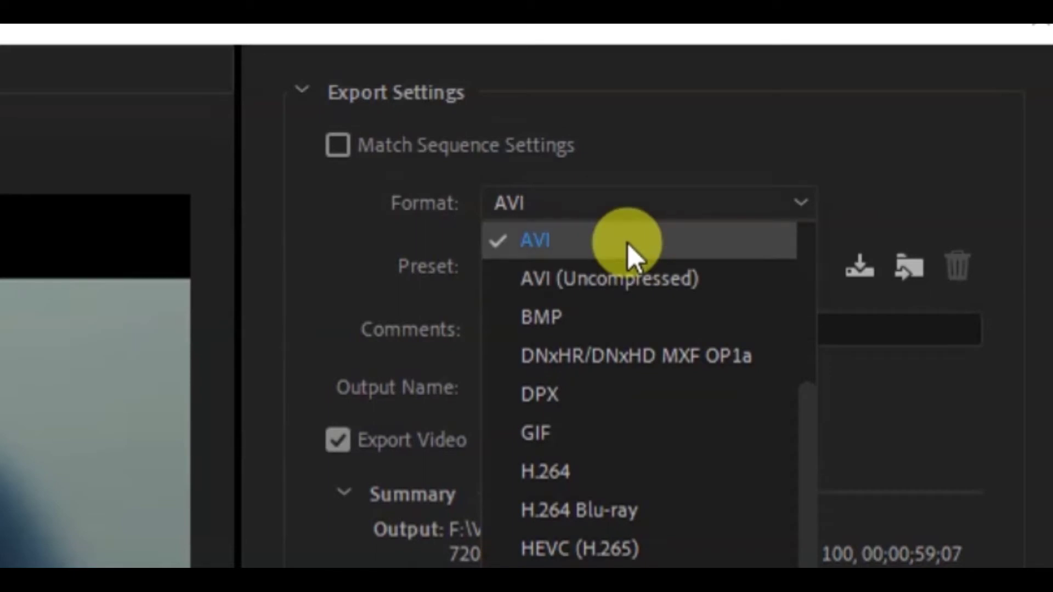
# Scroll the Format list and pick H.264 as the export format.
pyautogui.scroll(-5, 630, 261)
pyautogui.scroll(3, 631, 296)
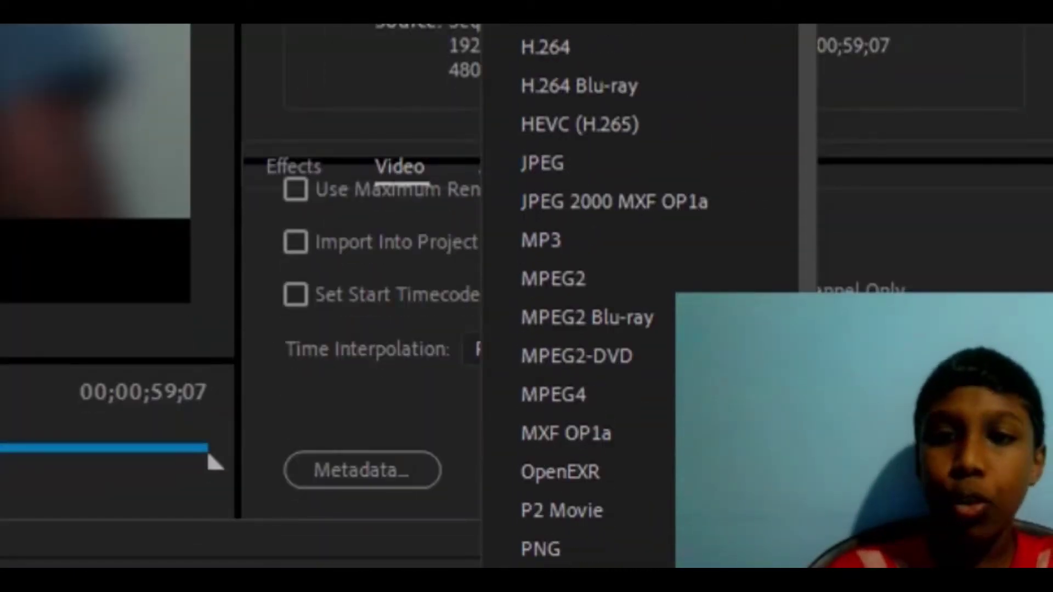
pyautogui.scroll(4, 817, 266)
pyautogui.scroll(-2, 805, 308)
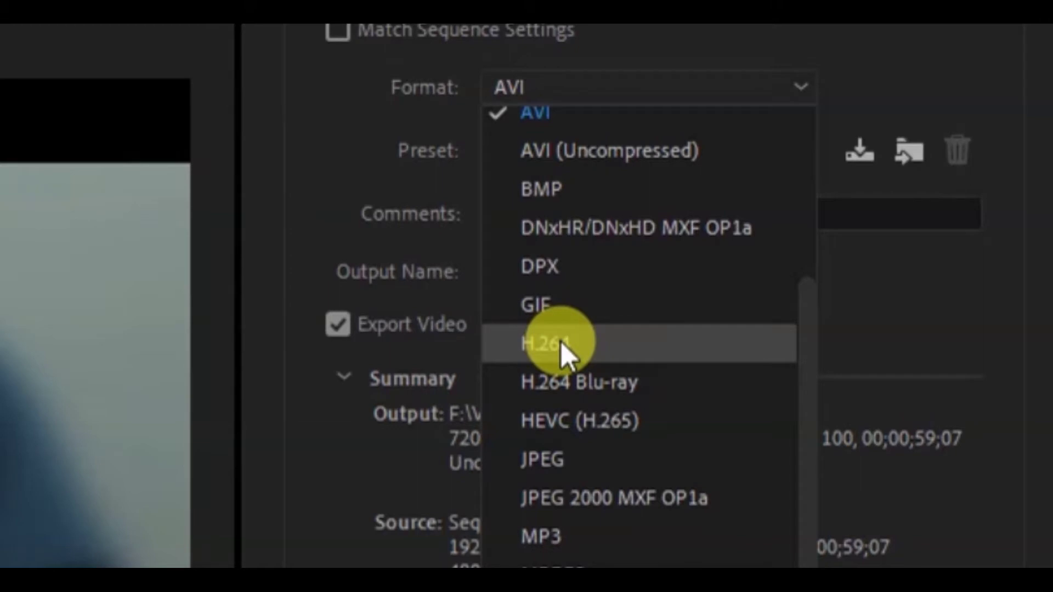
pyautogui.click(560, 341)
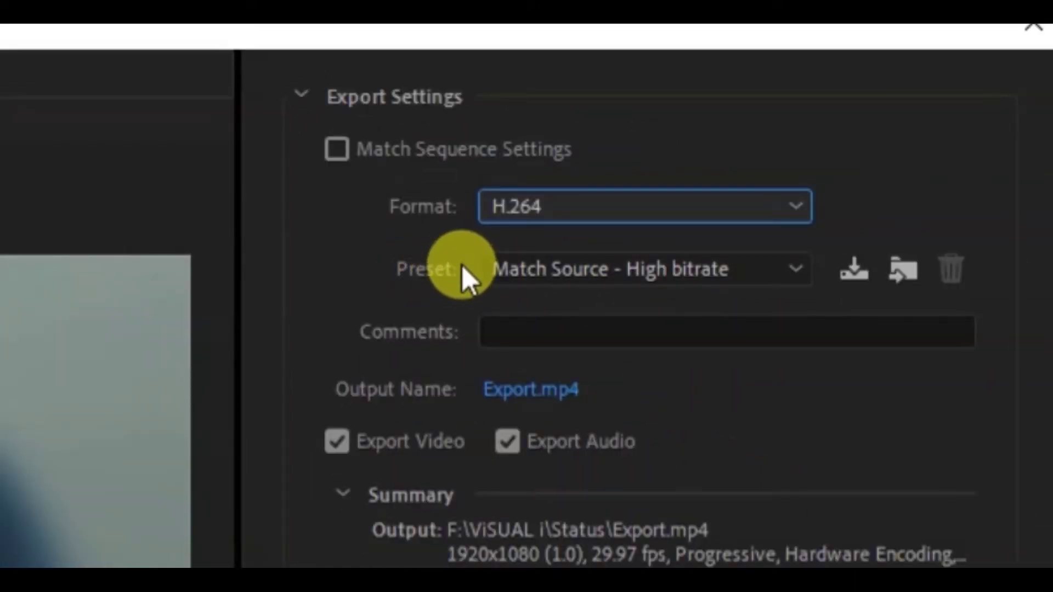
# Scroll through the H.264 Preset list, currently set to Match Source - High bitrate.
pyautogui.moveTo(502, 266)
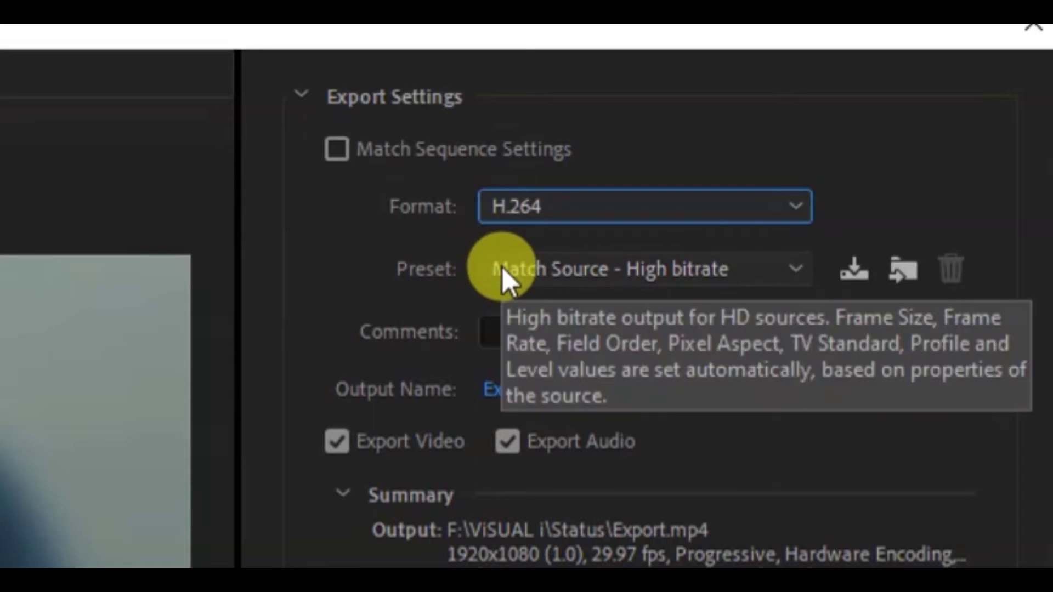
pyautogui.click(592, 283)
pyautogui.scroll(-3, 920, 351)
pyautogui.scroll(-5, 920, 352)
pyautogui.scroll(-3, 920, 351)
pyautogui.scroll(4, 919, 351)
pyautogui.scroll(6, 919, 351)
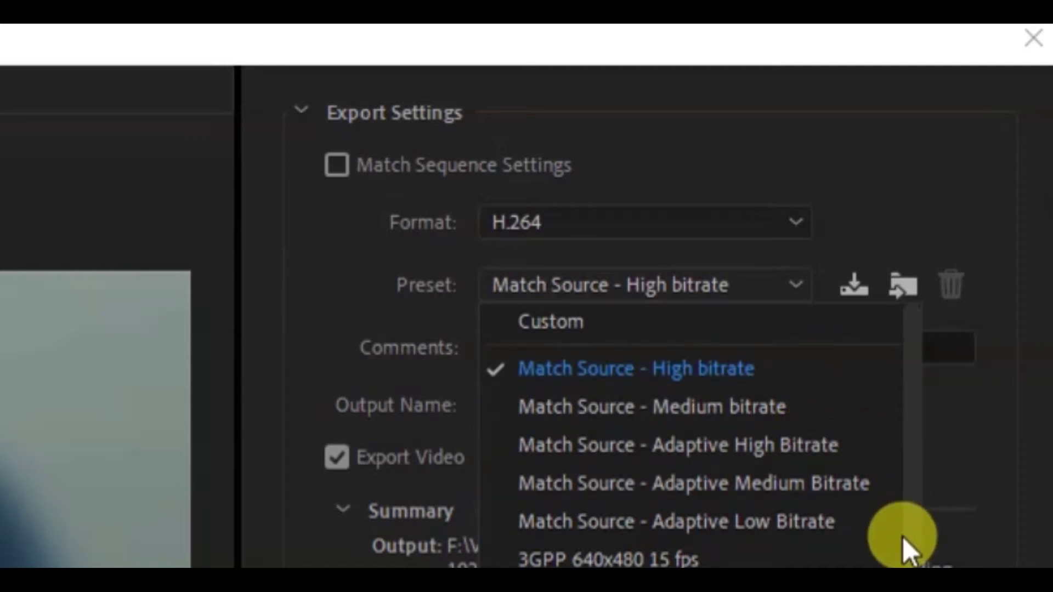
pyautogui.moveTo(906, 442); pyautogui.dragTo(912, 566)
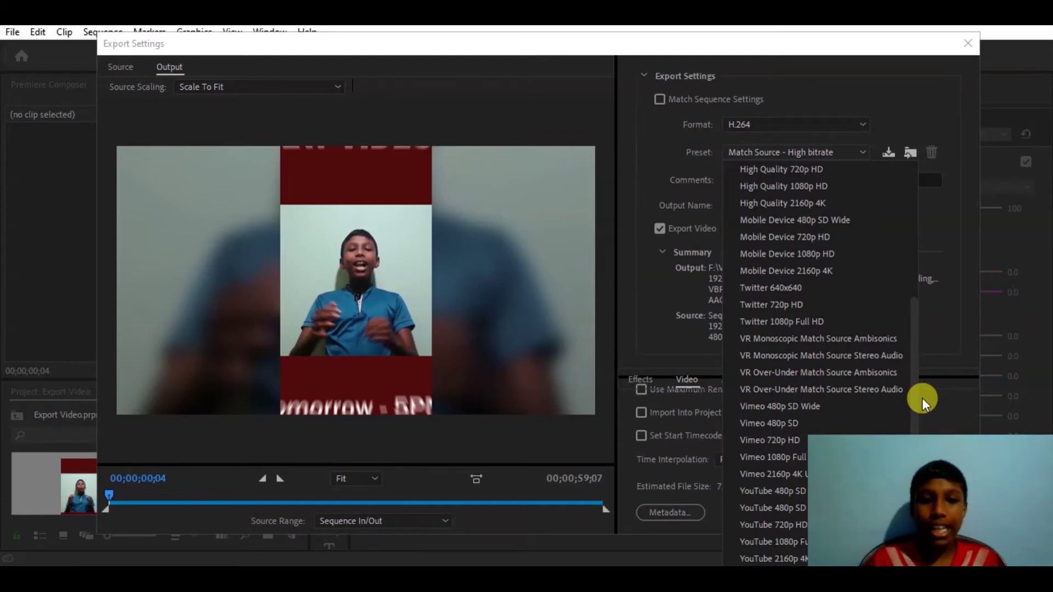
pyautogui.scroll(4, 821, 305)
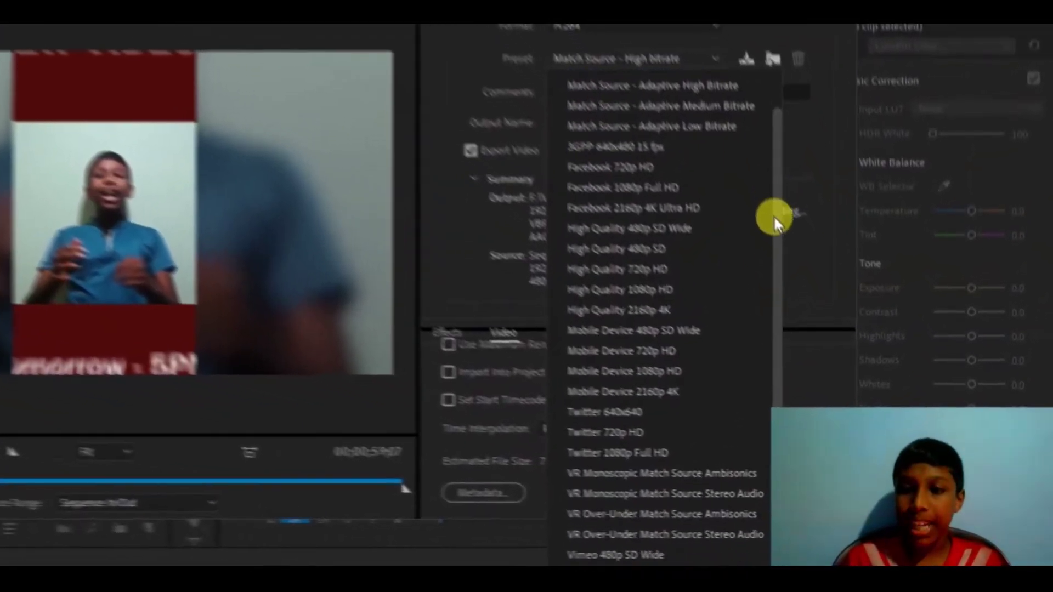
# Select the YouTube 1080p Full HD preset, targeting 16.00 Mbps at 1920x1080.
pyautogui.scroll(-4, 817, 373)
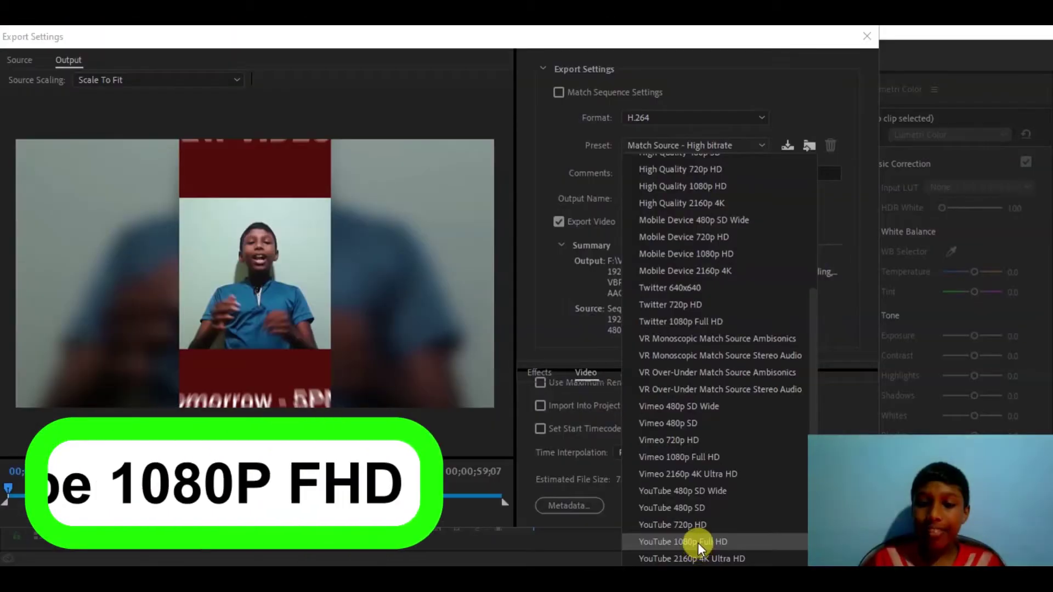
pyautogui.click(686, 537)
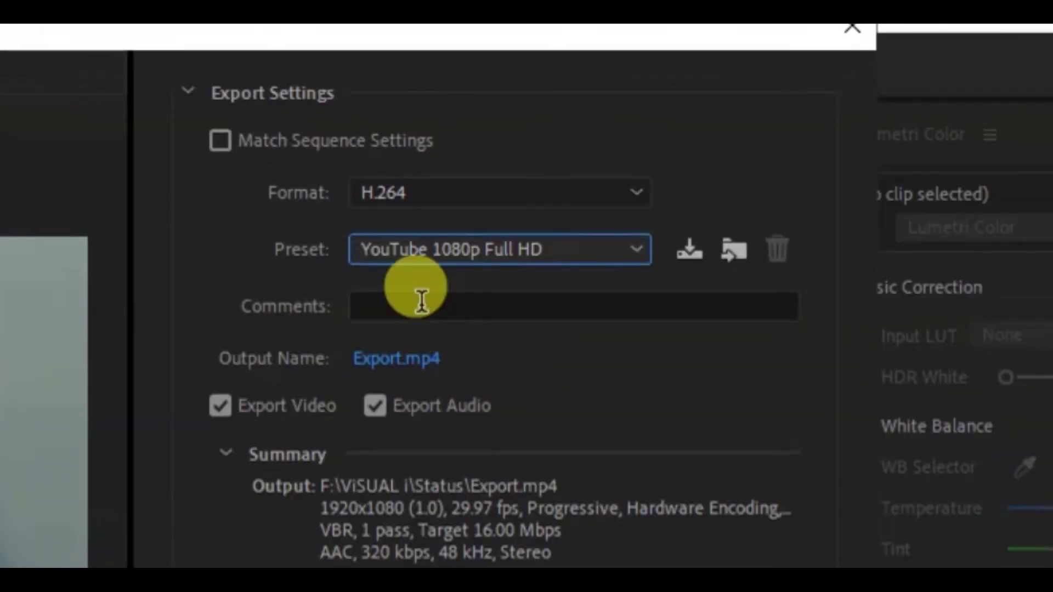
pyautogui.click(658, 172)
# Open the Save As dialog from the Export.mp4 output name link, landing in F:\ViSUAL i\Status.
pyautogui.click(665, 394)
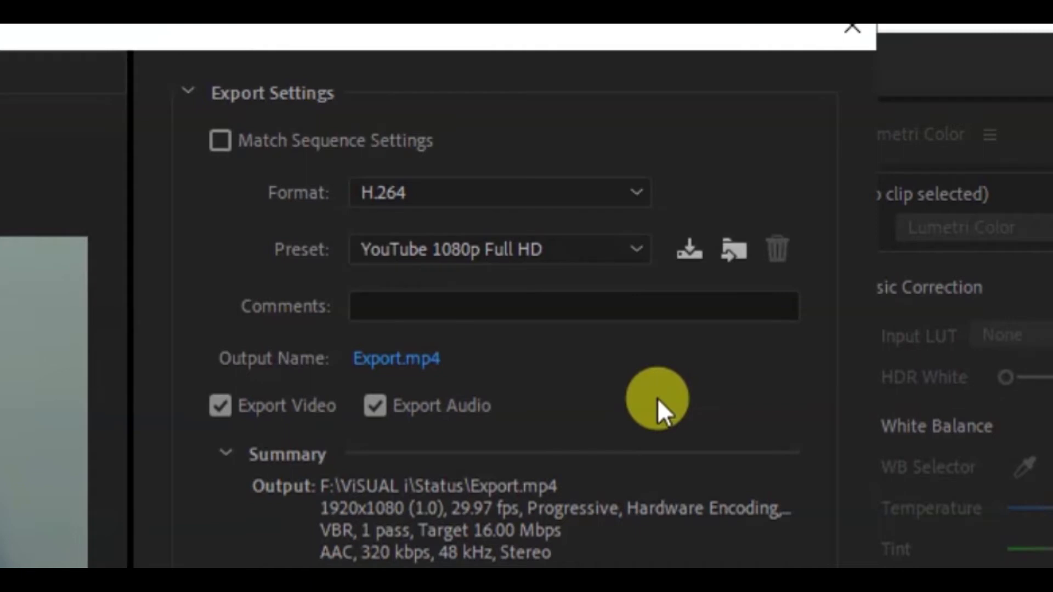
pyautogui.click(393, 363)
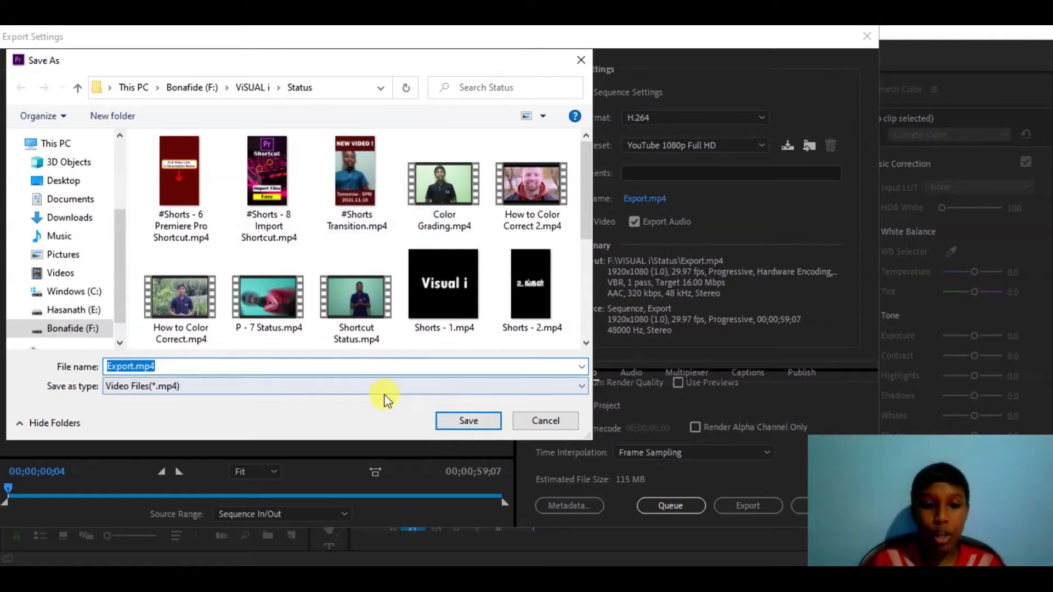
# Replace the file name Export with Name and save the output as Name.mp4.
pyautogui.click(140, 366)
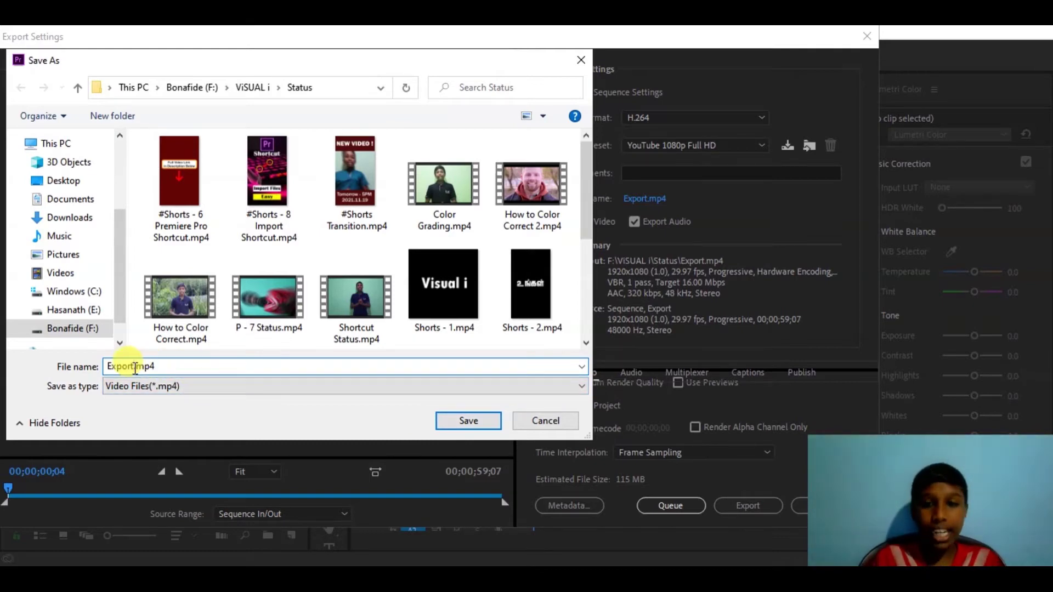
pyautogui.moveTo(133, 367); pyautogui.dragTo(96, 367)
pyautogui.press('BackSpace')
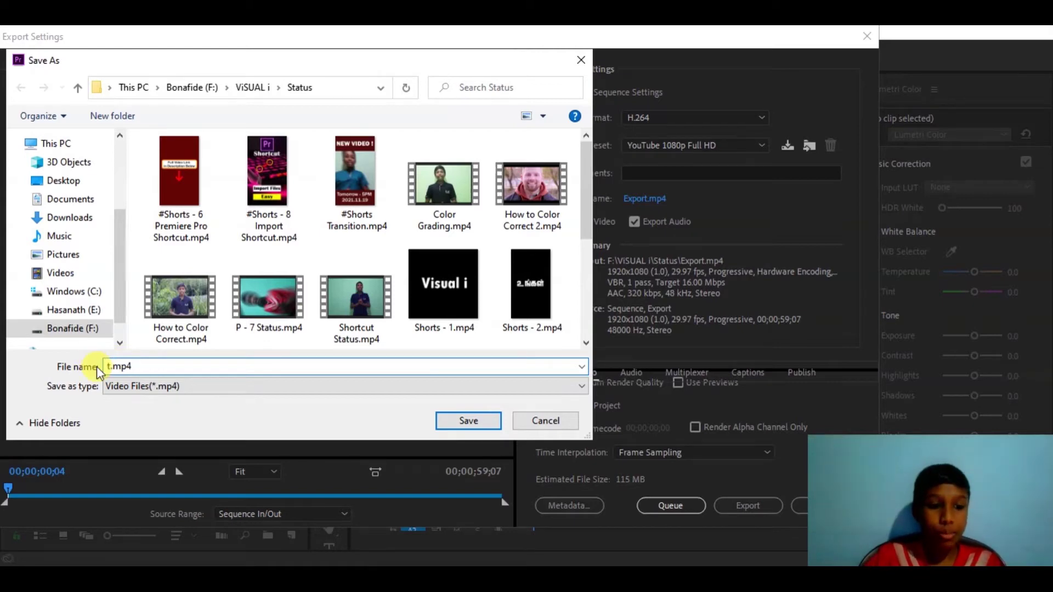
pyautogui.hotkey('ctrl', 'a')
pyautogui.write('Name')
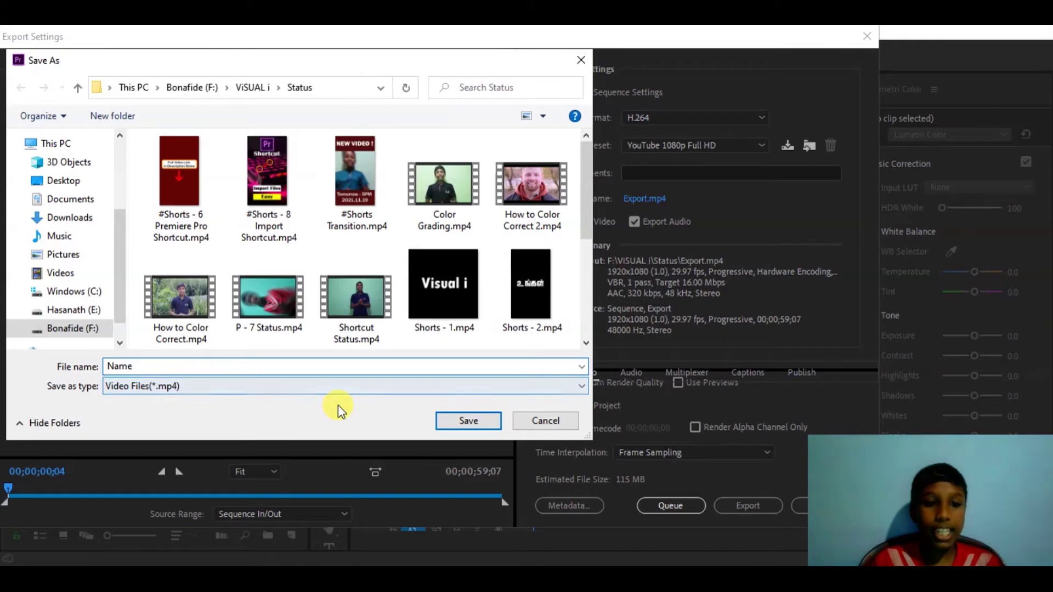
pyautogui.click(477, 422)
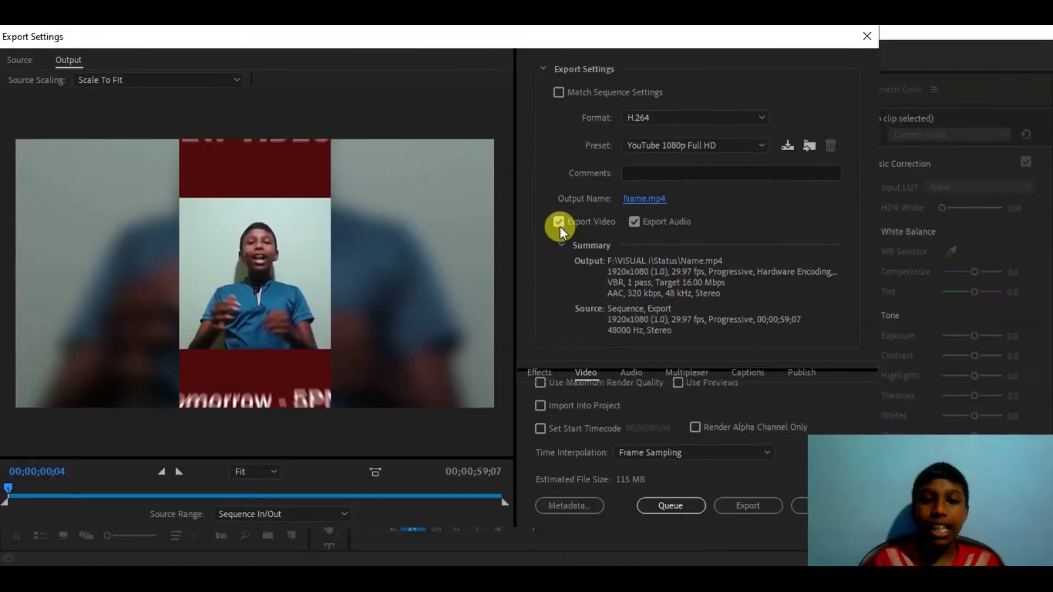
# Toggle Export Video and Export Audio off and back on, then collapse the Summary.
pyautogui.click(559, 225)
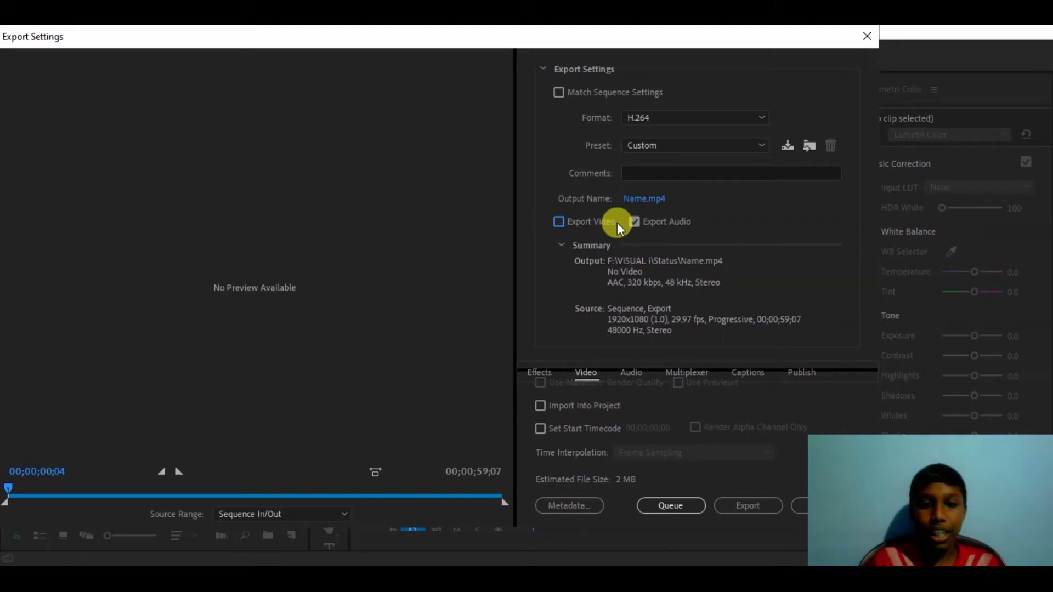
pyautogui.click(560, 221)
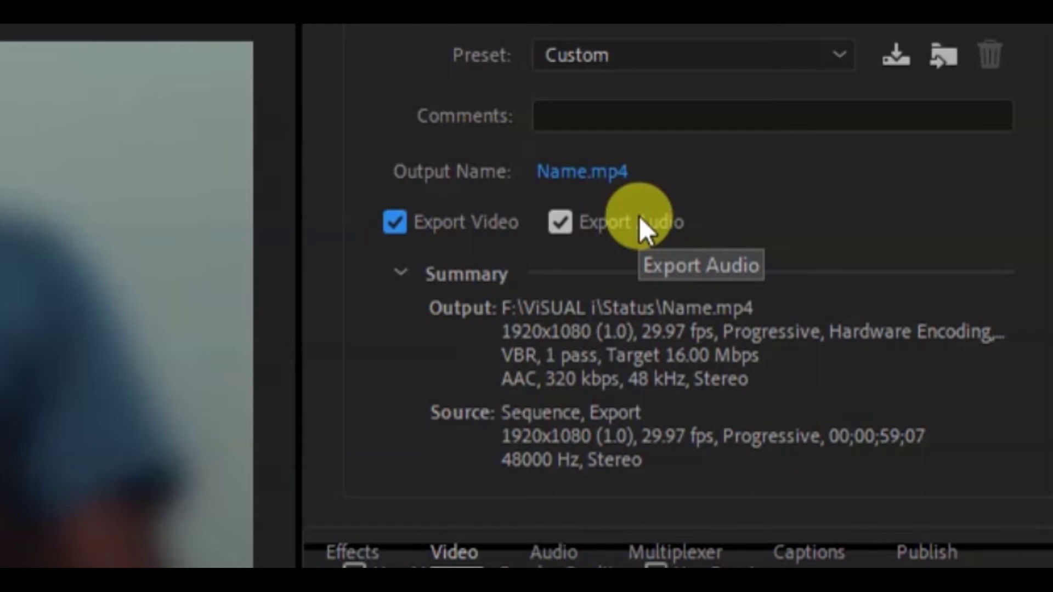
pyautogui.click(569, 221)
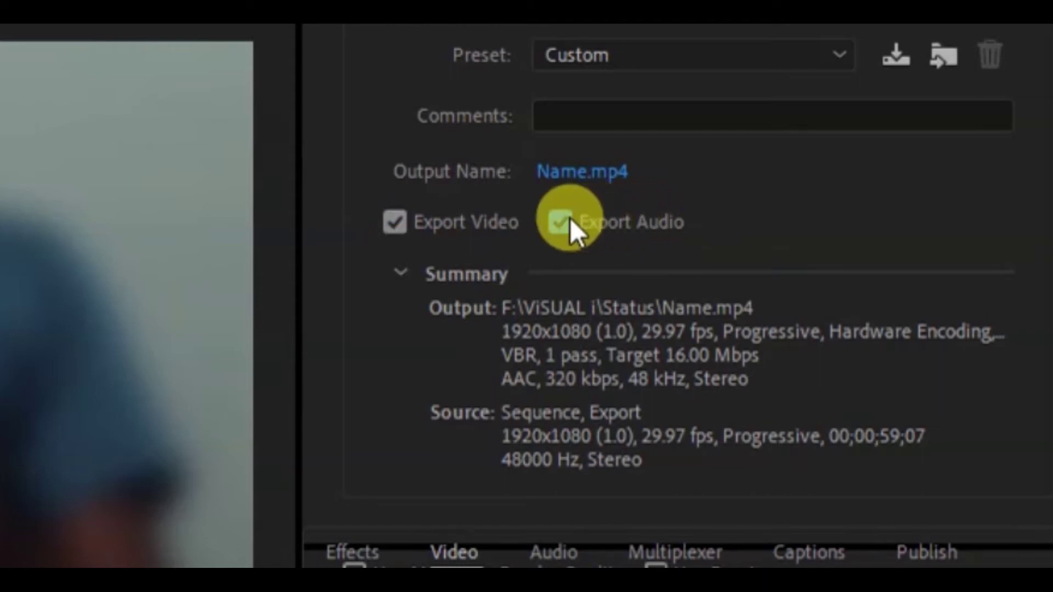
pyautogui.click(570, 218)
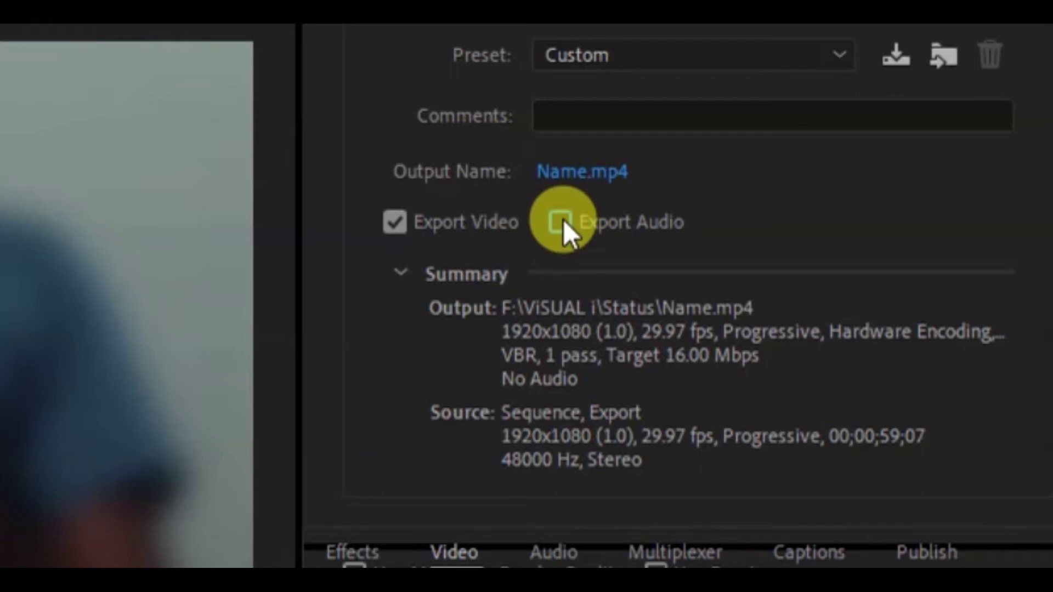
pyautogui.click(561, 224)
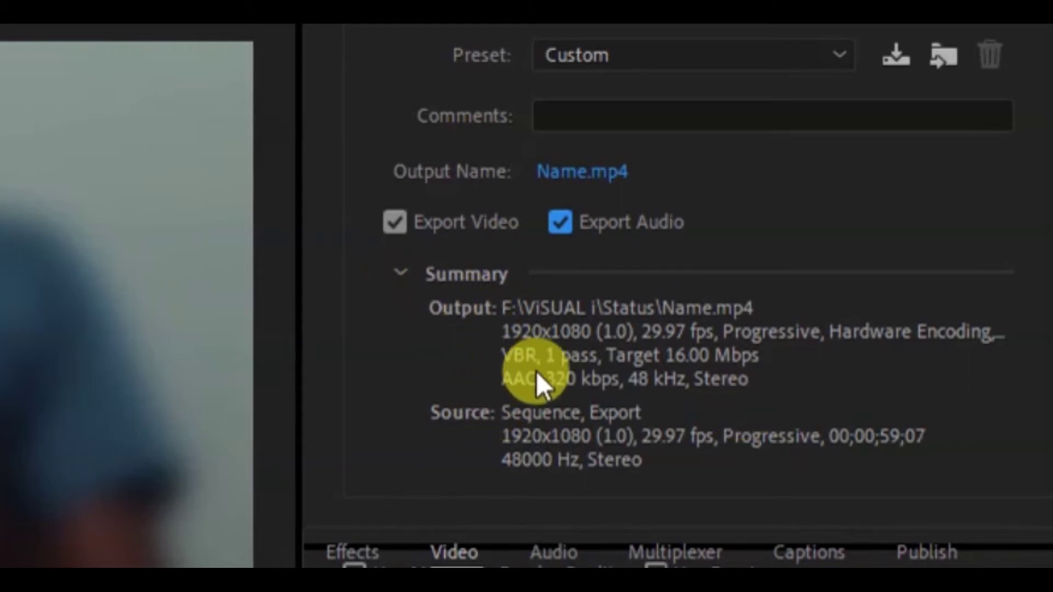
pyautogui.click(398, 274)
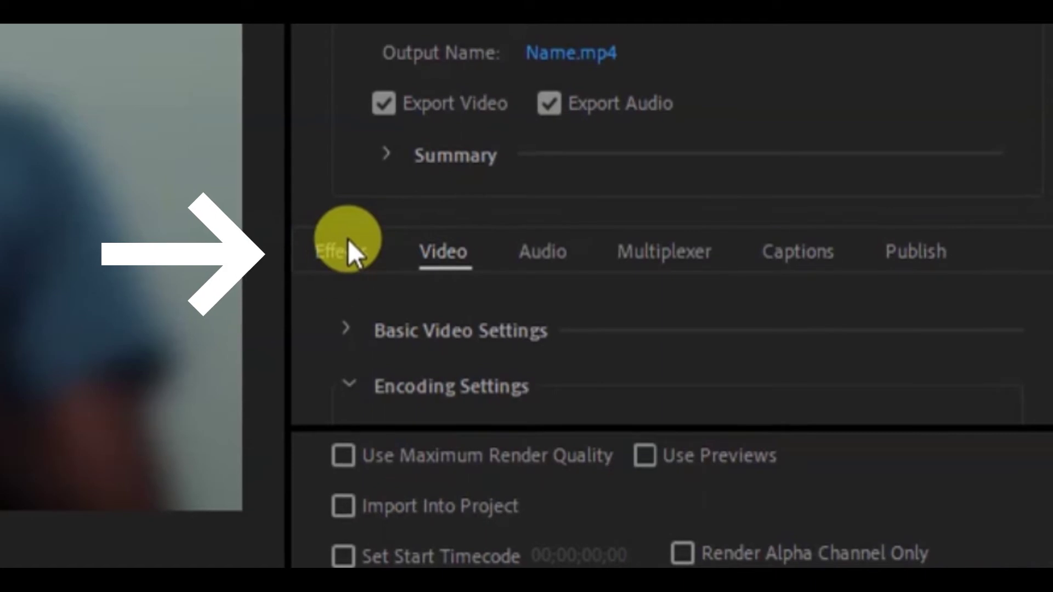
# Switch between the Effects, Video and Audio tabs, then scroll the Effects list to Name Overlay.
pyautogui.click(332, 257)
pyautogui.click(440, 262)
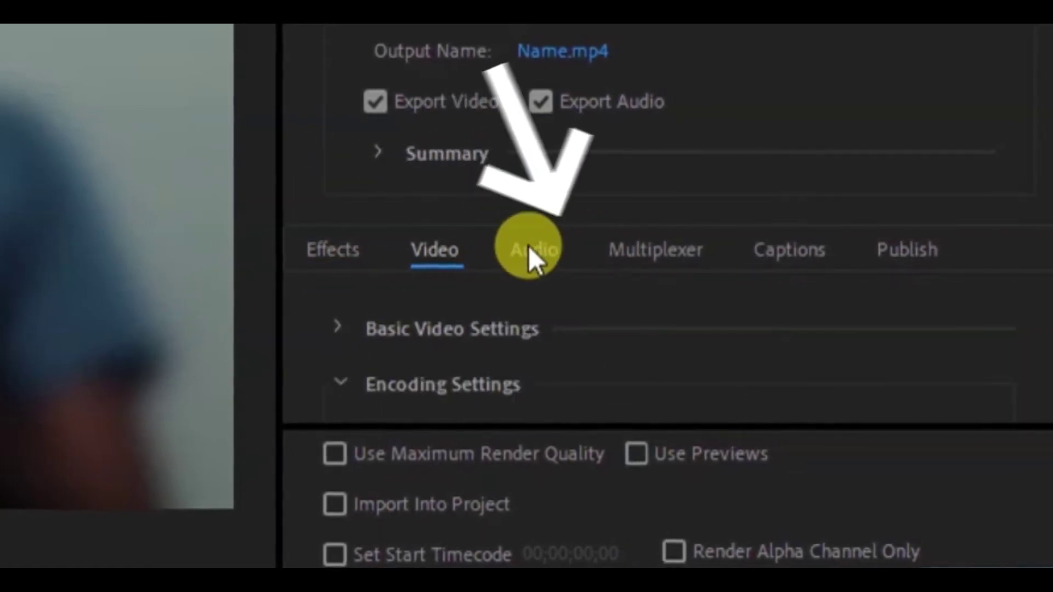
pyautogui.click(535, 251)
pyautogui.click(419, 251)
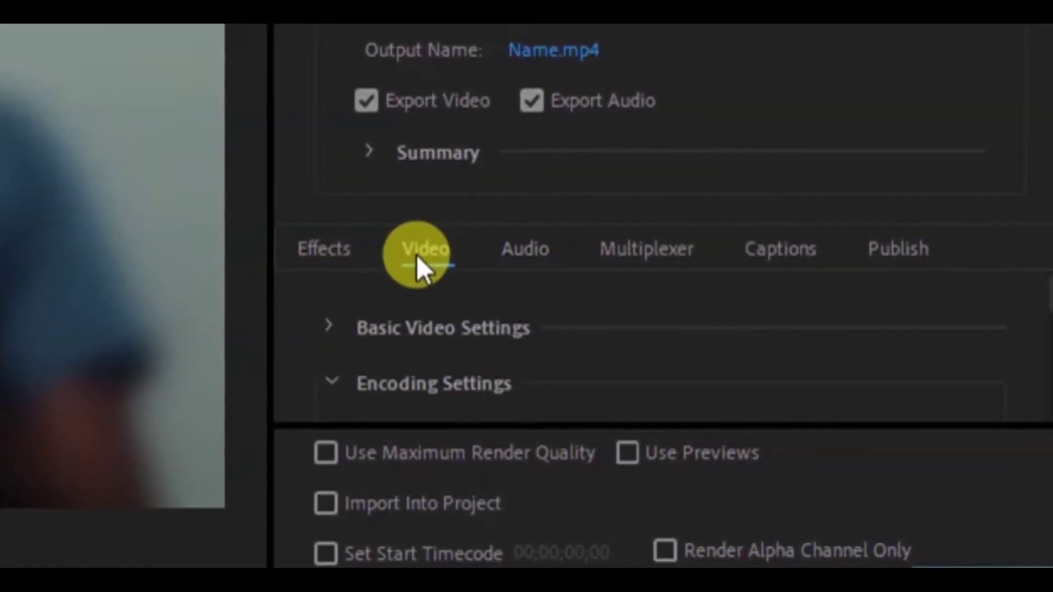
pyautogui.click(329, 253)
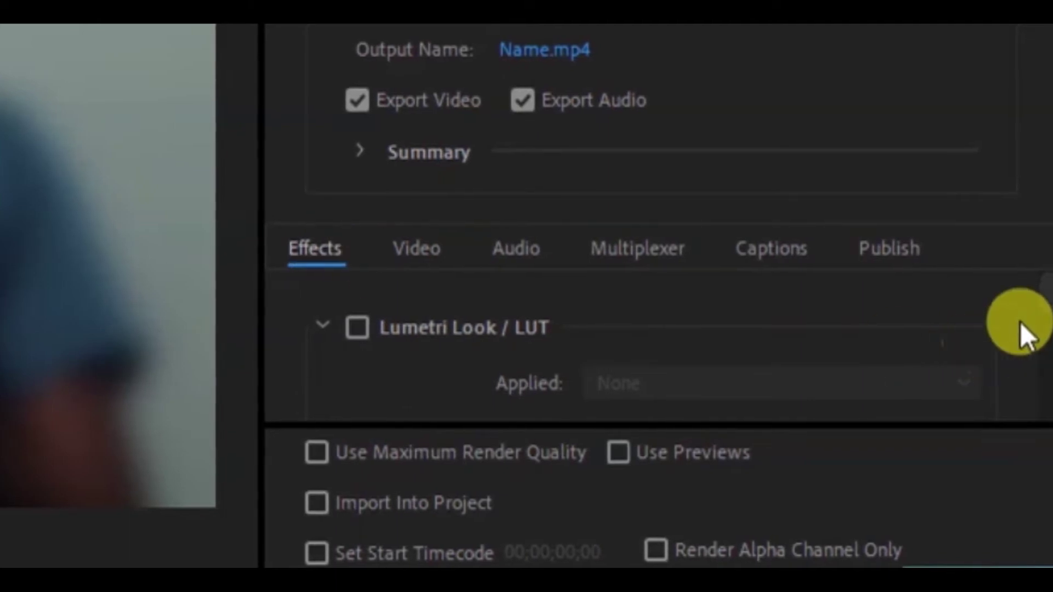
pyautogui.moveTo(1043, 289)
pyautogui.mouseDown()
pyautogui.moveTo(1037, 302)
pyautogui.moveTo(1043, 279)
pyautogui.mouseUp()
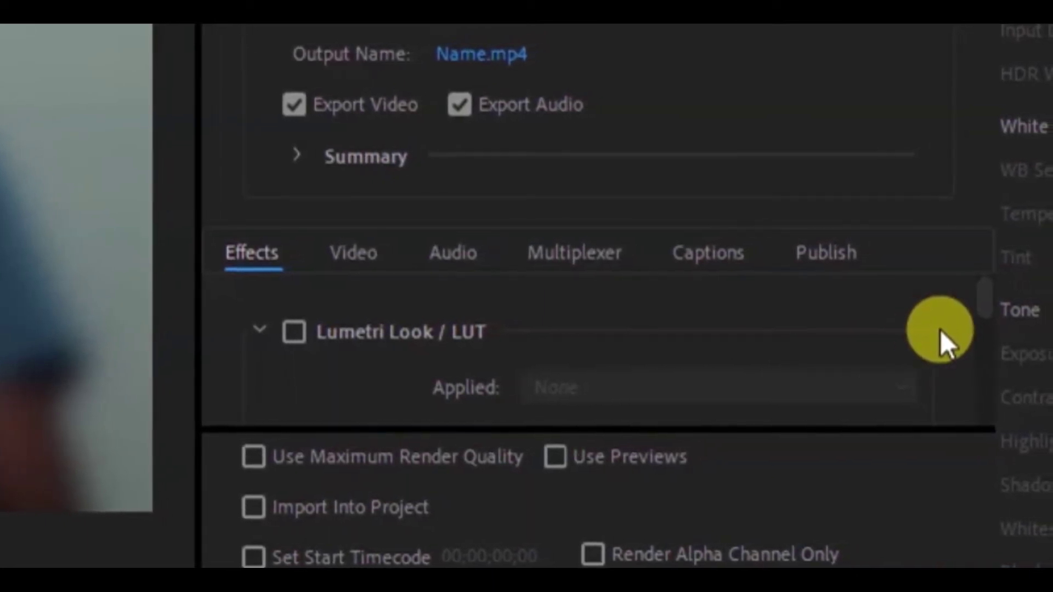
pyautogui.moveTo(975, 301); pyautogui.dragTo(962, 333)
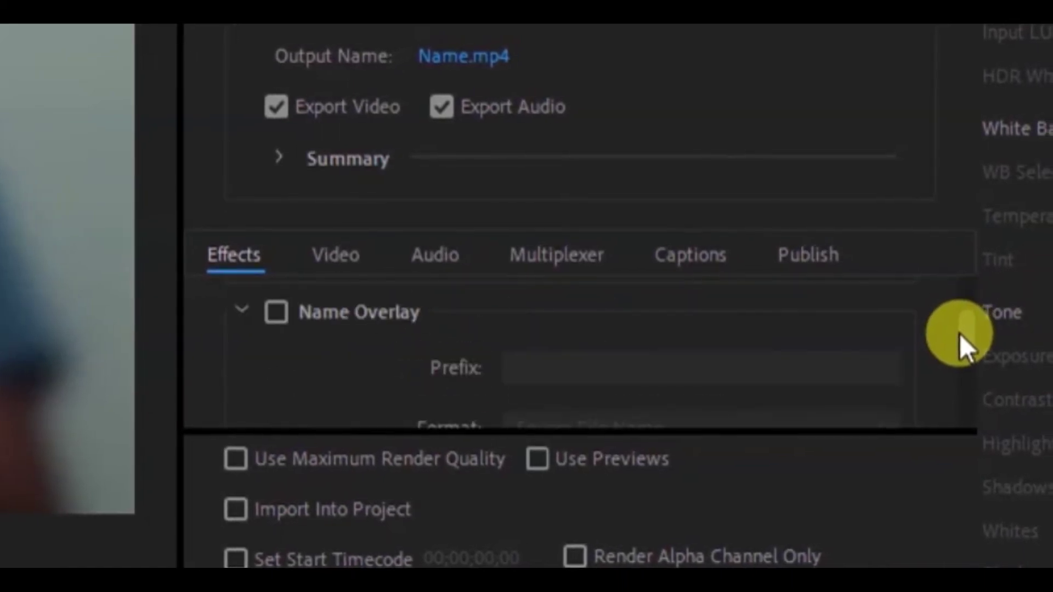
pyautogui.moveTo(963, 333)
pyautogui.mouseDown()
pyautogui.moveTo(959, 395)
pyautogui.moveTo(959, 300)
pyautogui.mouseUp()
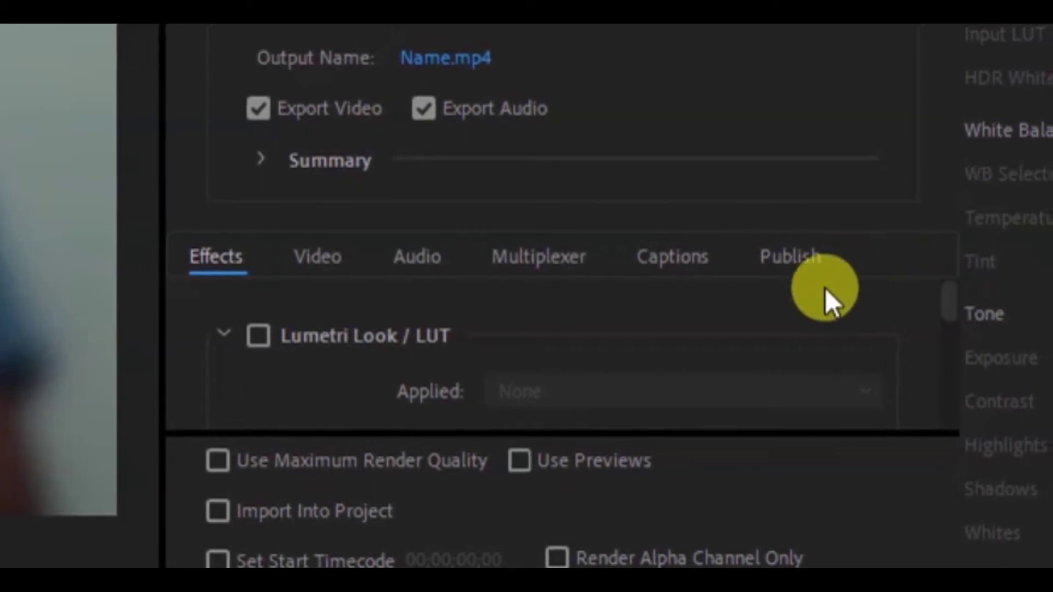
# Expand Basic Video Settings and check 1,920 x 1,080, 29.97 fps and Progressive field order.
pyautogui.click(321, 269)
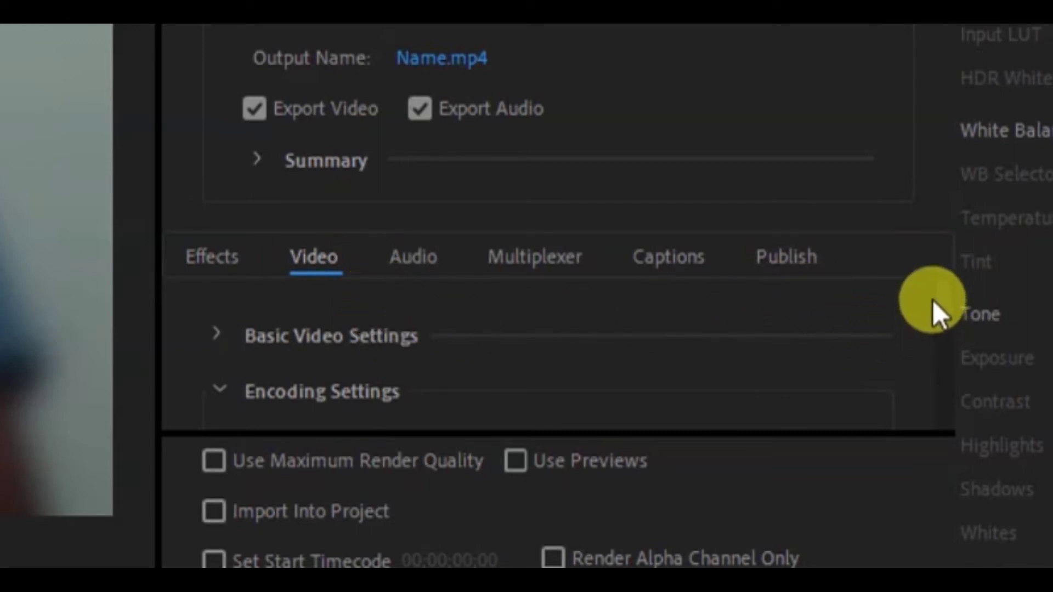
pyautogui.click(219, 335)
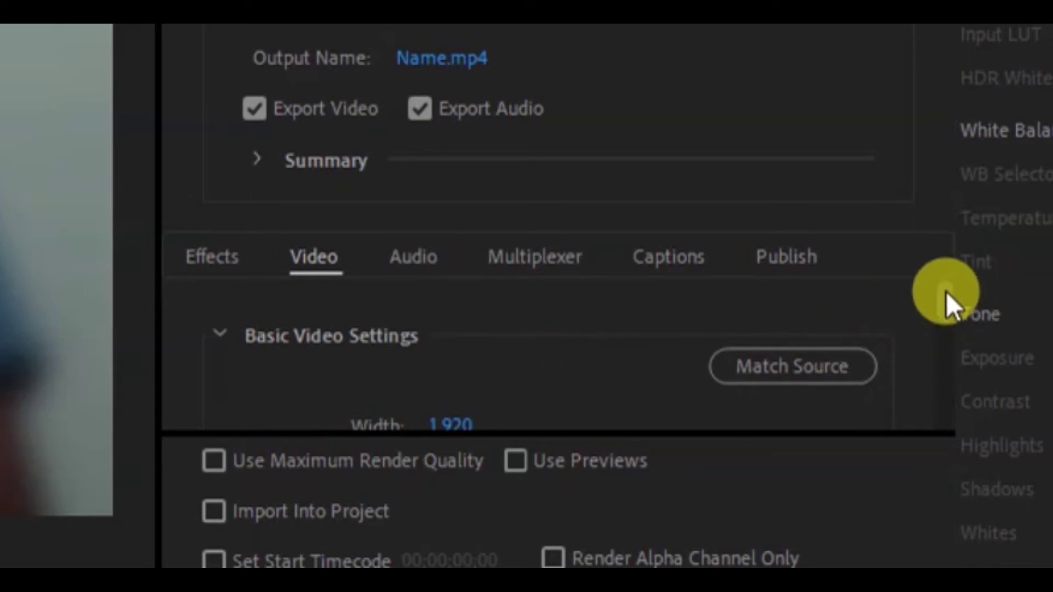
pyautogui.scroll(-3, 943, 309)
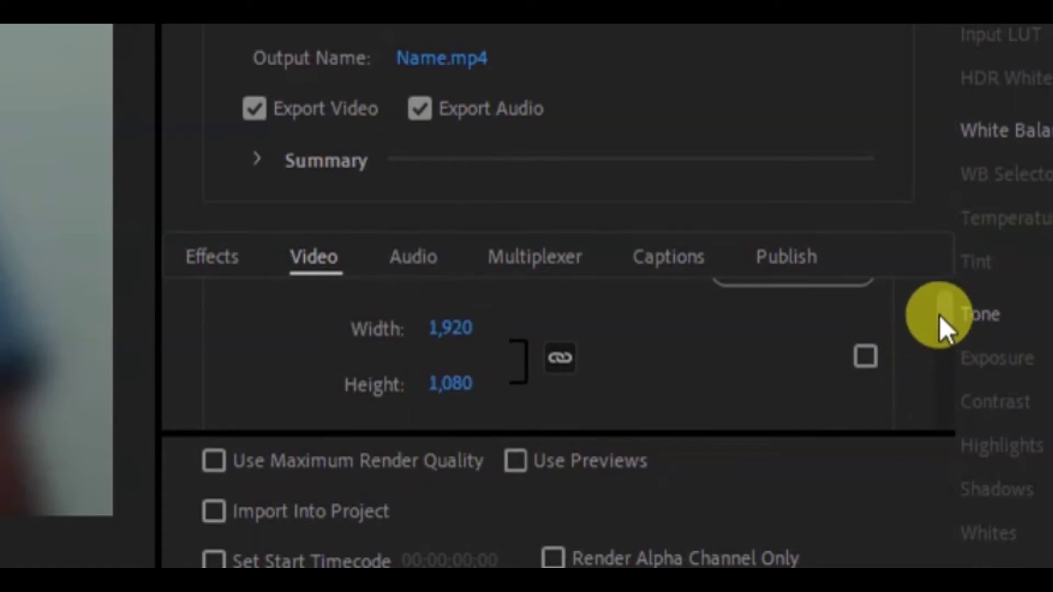
pyautogui.scroll(-1, 947, 308)
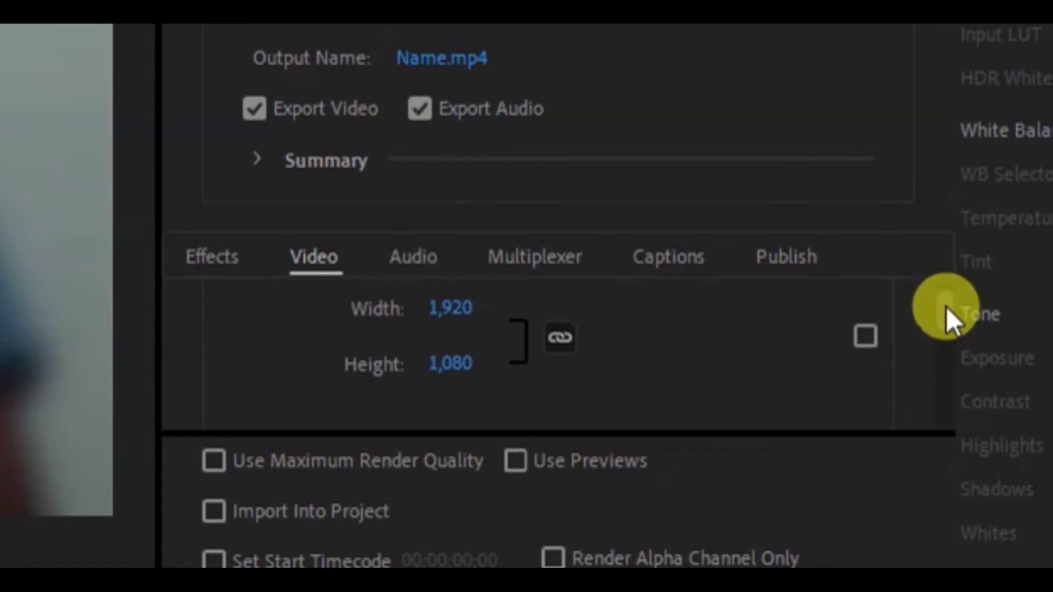
pyautogui.scroll(-2, 946, 307)
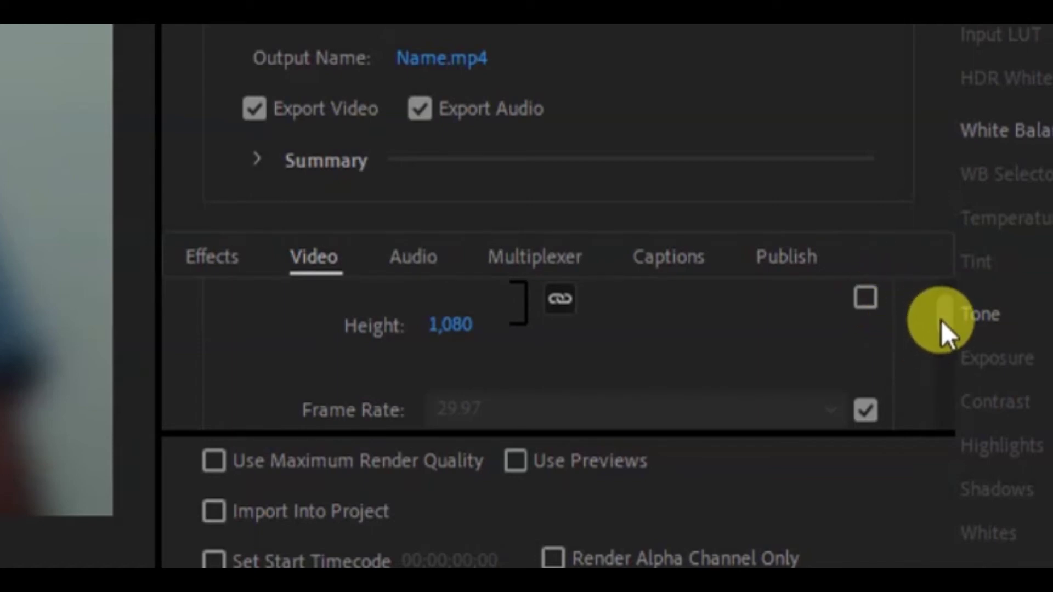
pyautogui.scroll(-4, 942, 324)
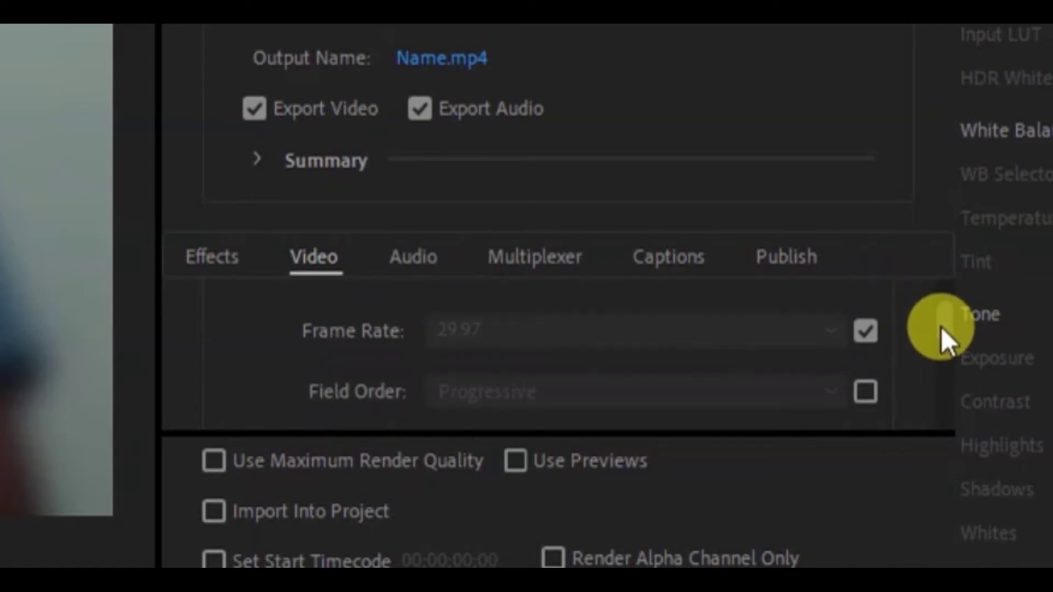
# Keep the export frame rate at 29.97, matched to the source.
pyautogui.click(863, 333)
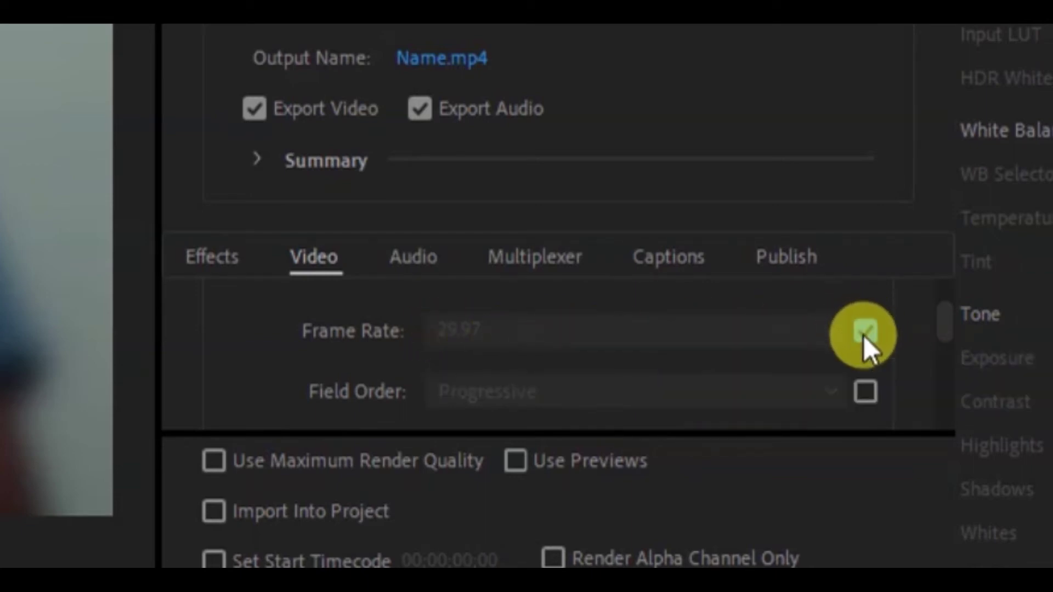
pyautogui.click(625, 325)
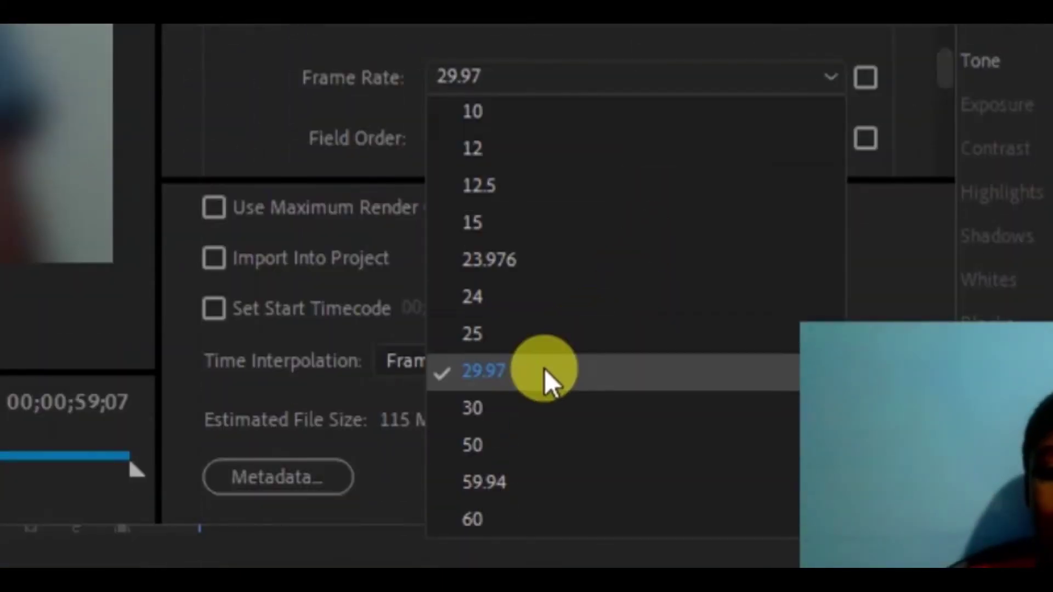
pyautogui.click(544, 369)
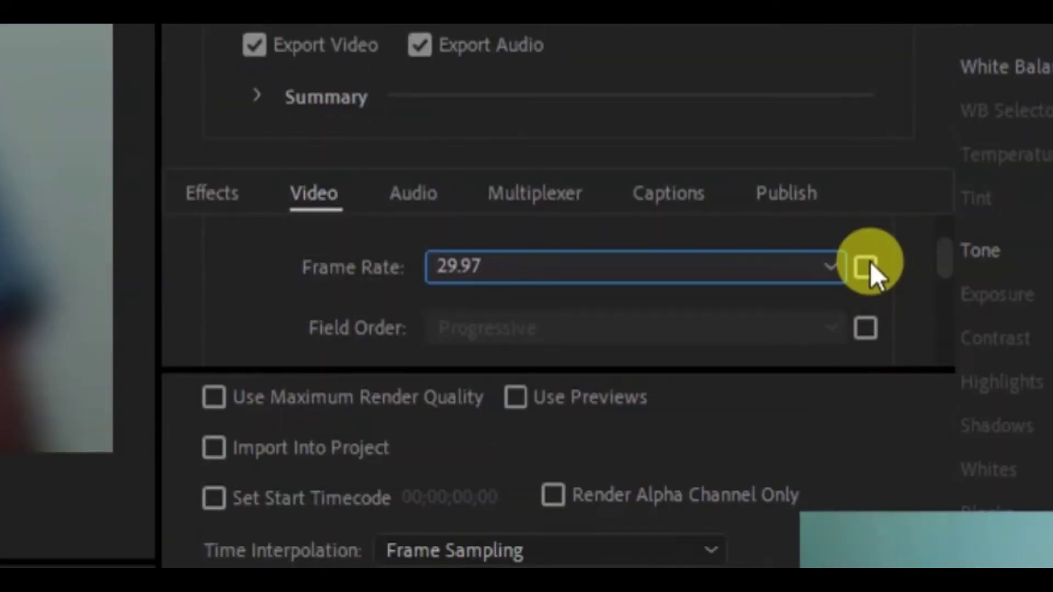
pyautogui.click(871, 262)
# Keep the pixel aspect ratio at Square Pixels (1.0).
pyautogui.scroll(-2, 948, 280)
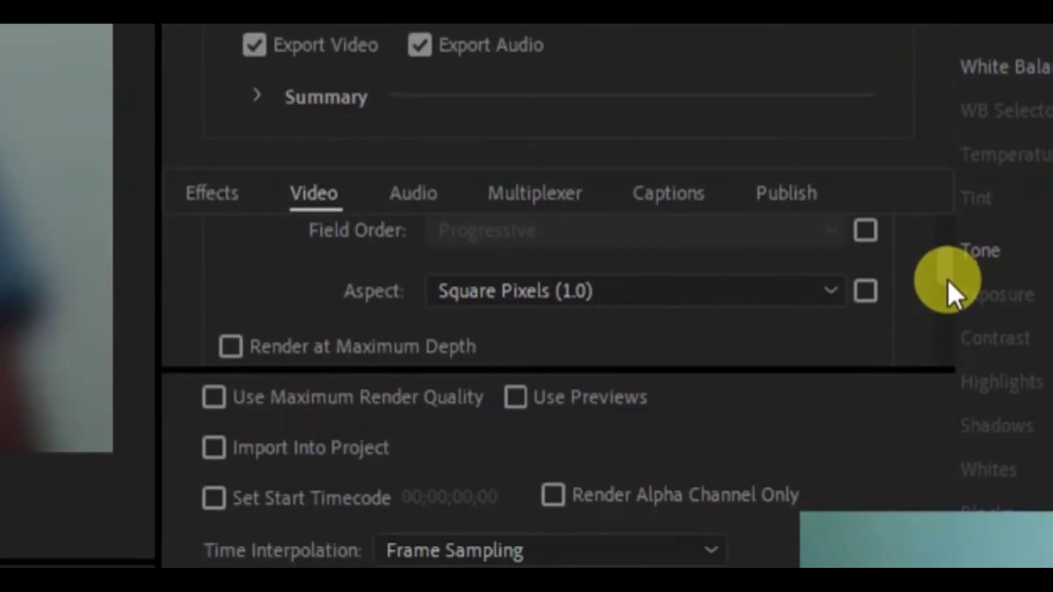
pyautogui.scroll(-2, 948, 281)
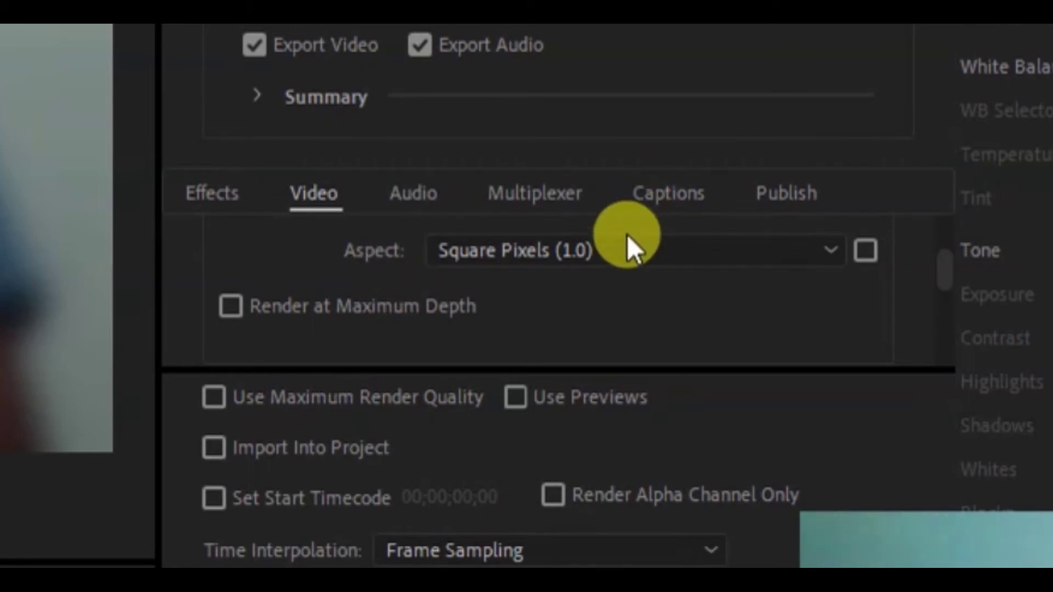
pyautogui.click(616, 249)
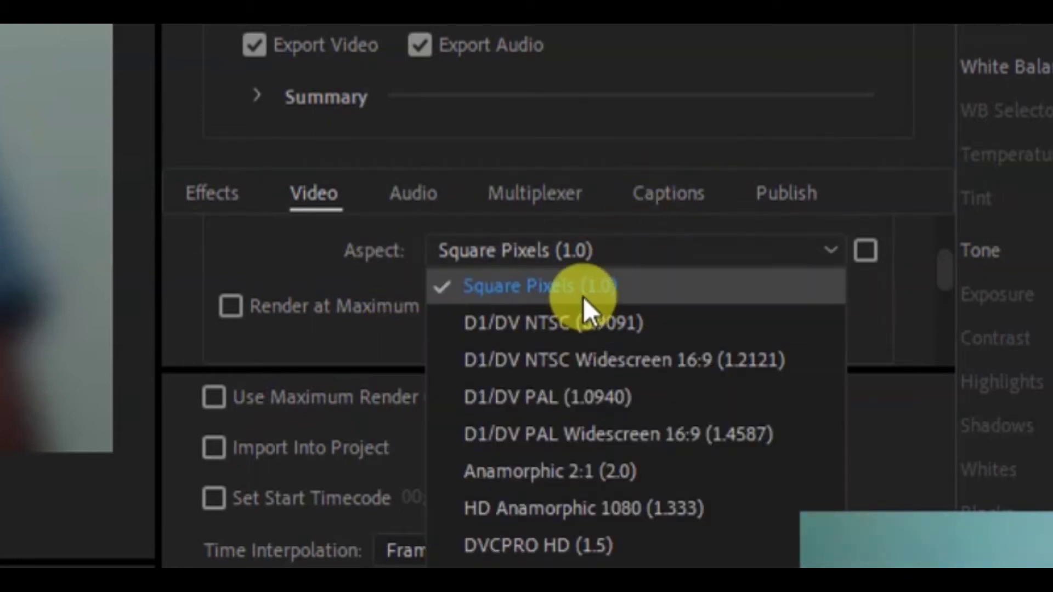
pyautogui.click(583, 297)
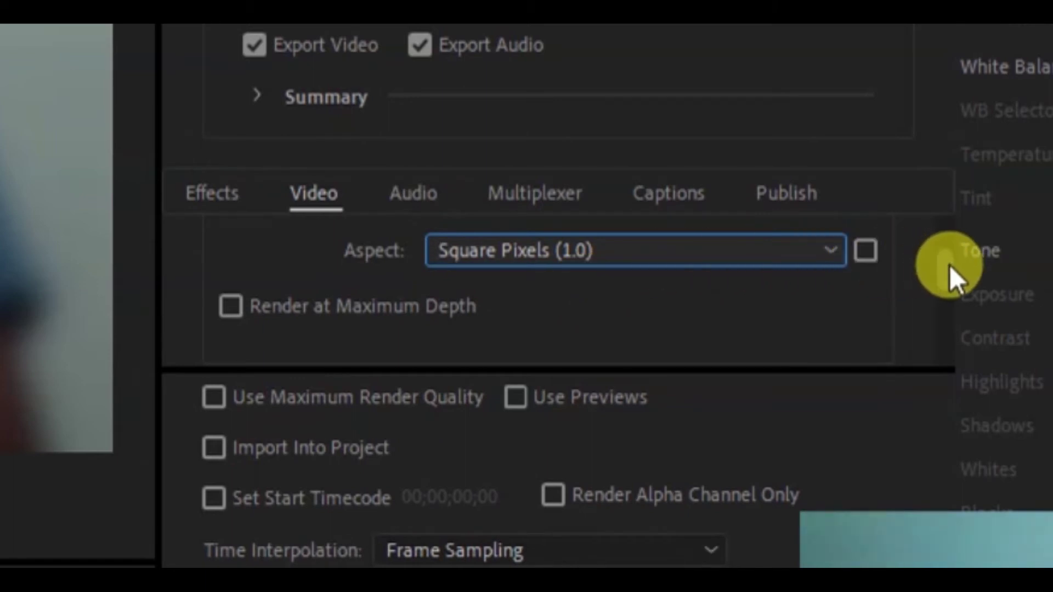
pyautogui.scroll(-3, 950, 269)
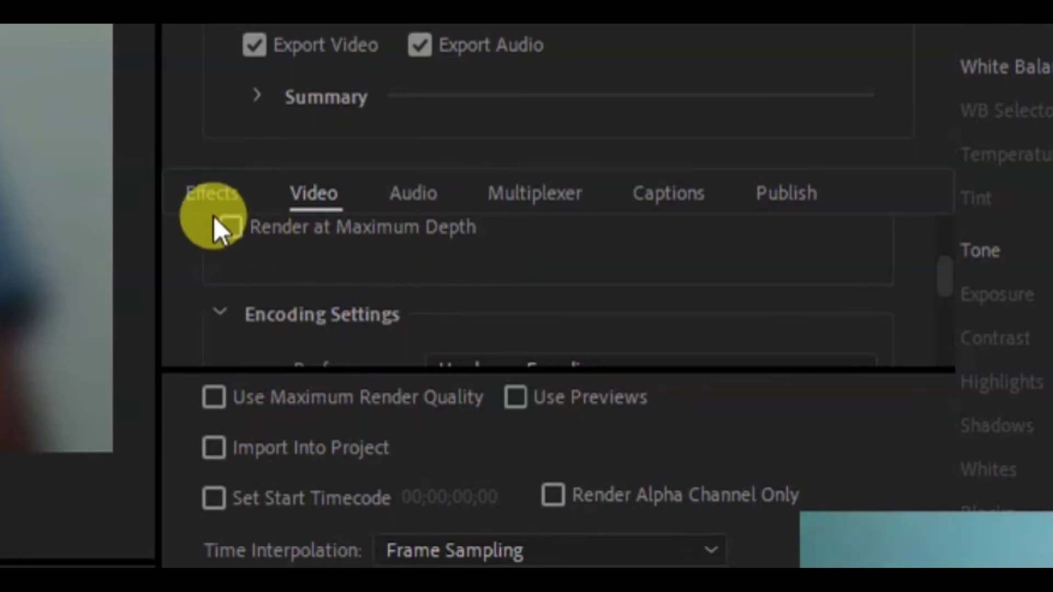
# Keep Hardware Encoding as the encoding performance mode.
pyautogui.scroll(-2, 949, 286)
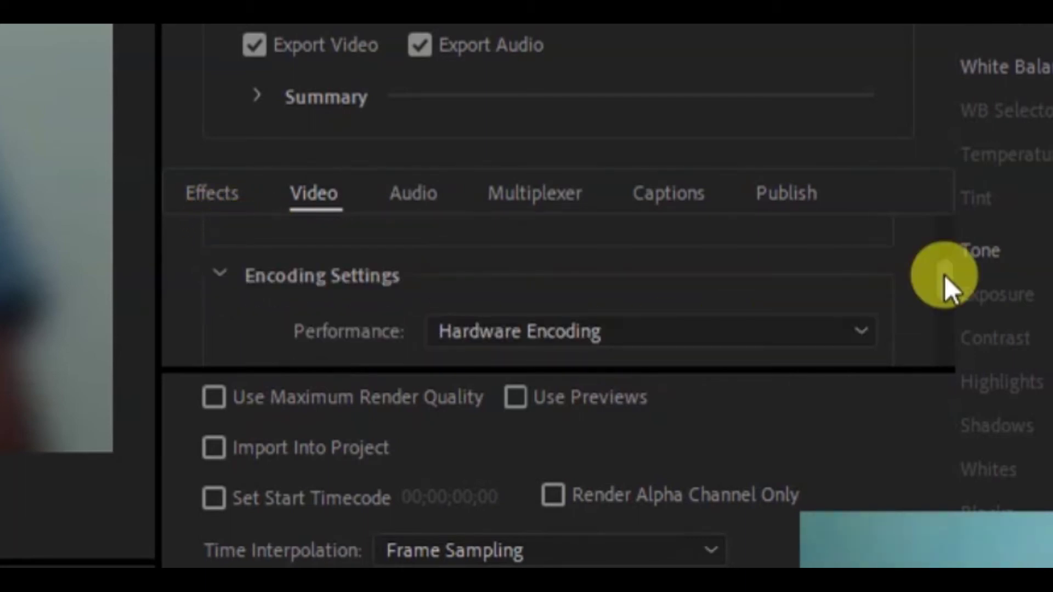
pyautogui.scroll(-2, 944, 274)
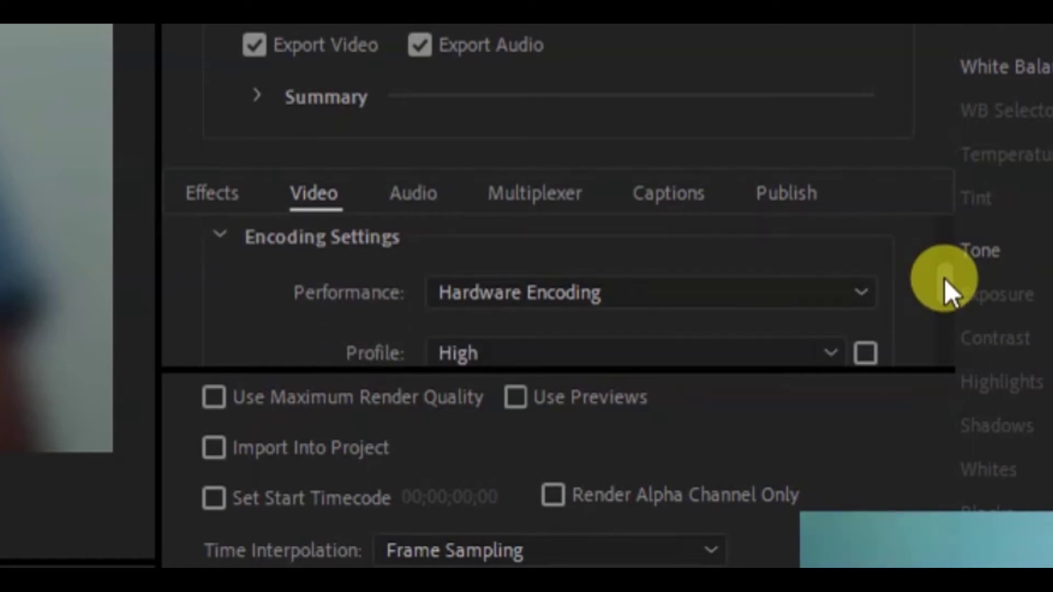
pyautogui.click(773, 288)
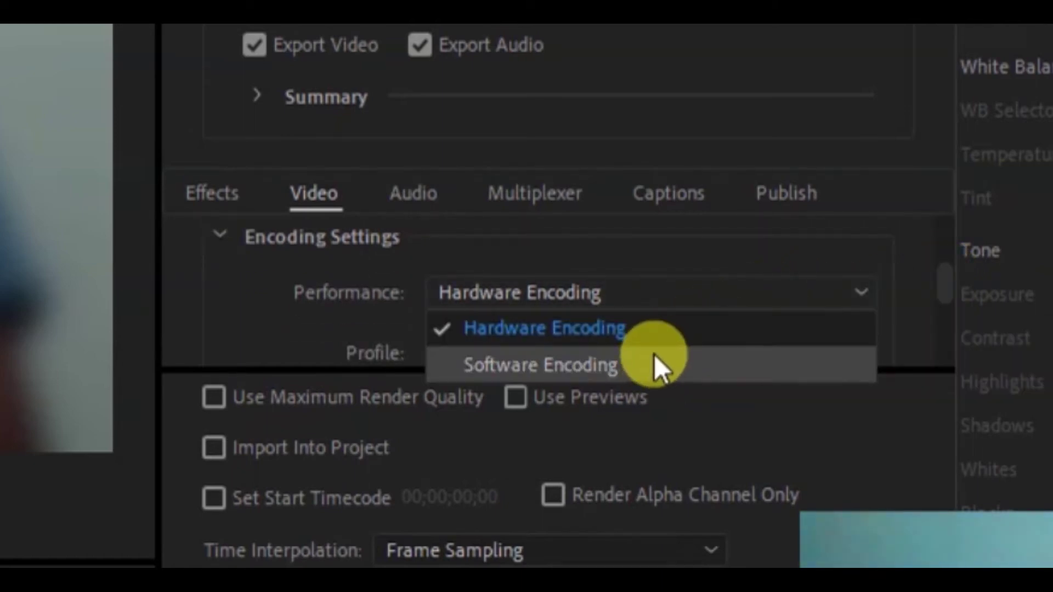
pyautogui.click(689, 293)
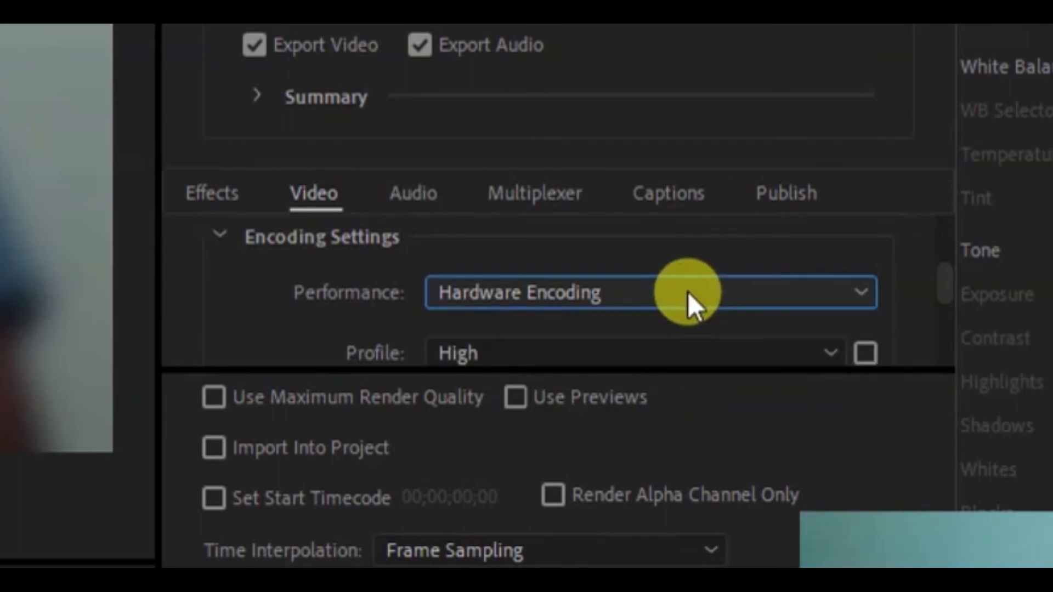
pyautogui.click(658, 296)
pyautogui.click(578, 324)
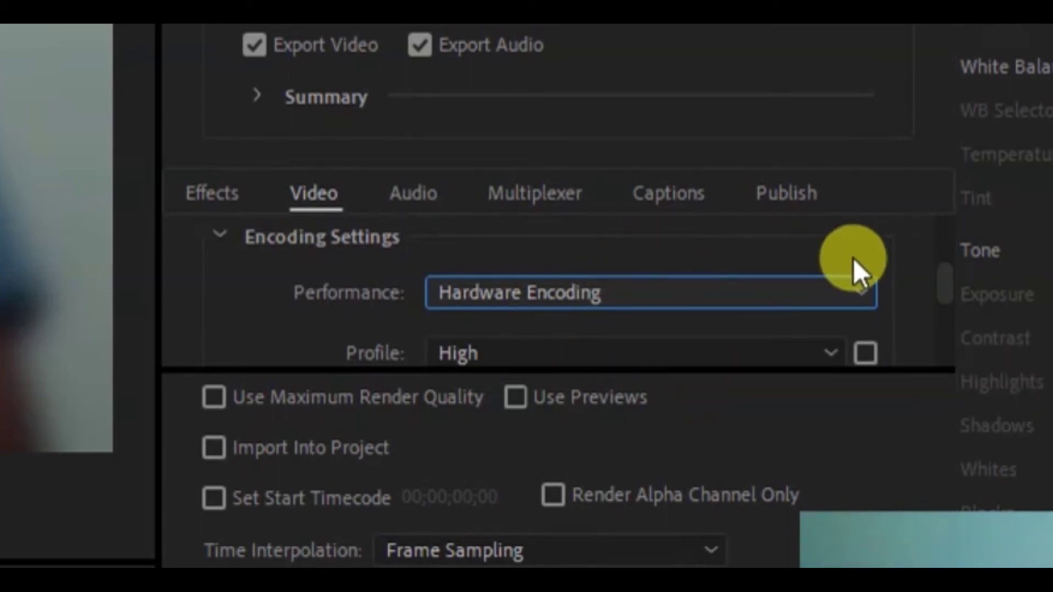
# Keep the High encoding profile at level 4.2.
pyautogui.scroll(-2, 943, 289)
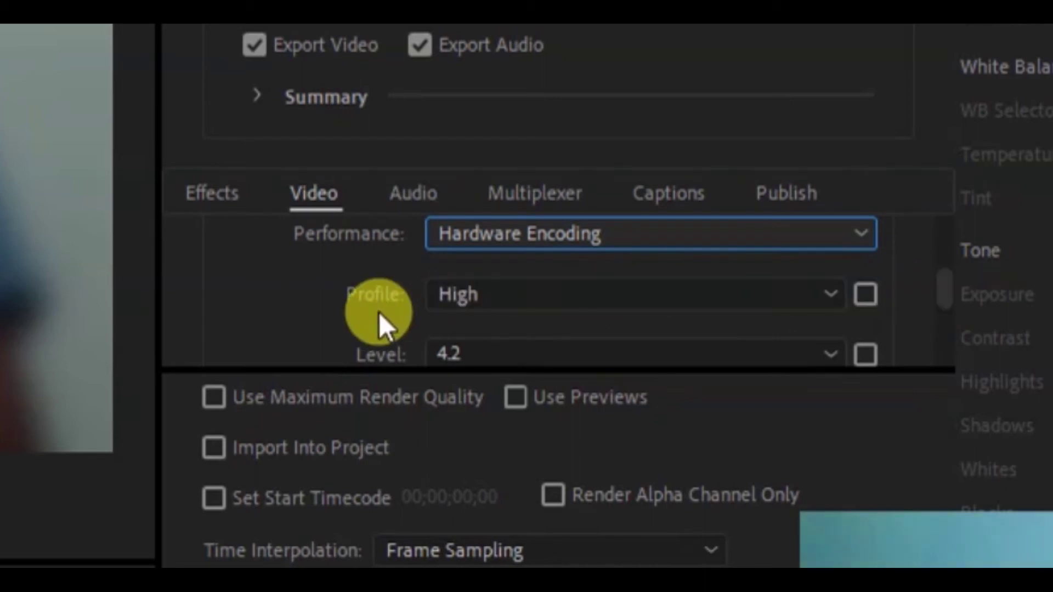
pyautogui.click(630, 296)
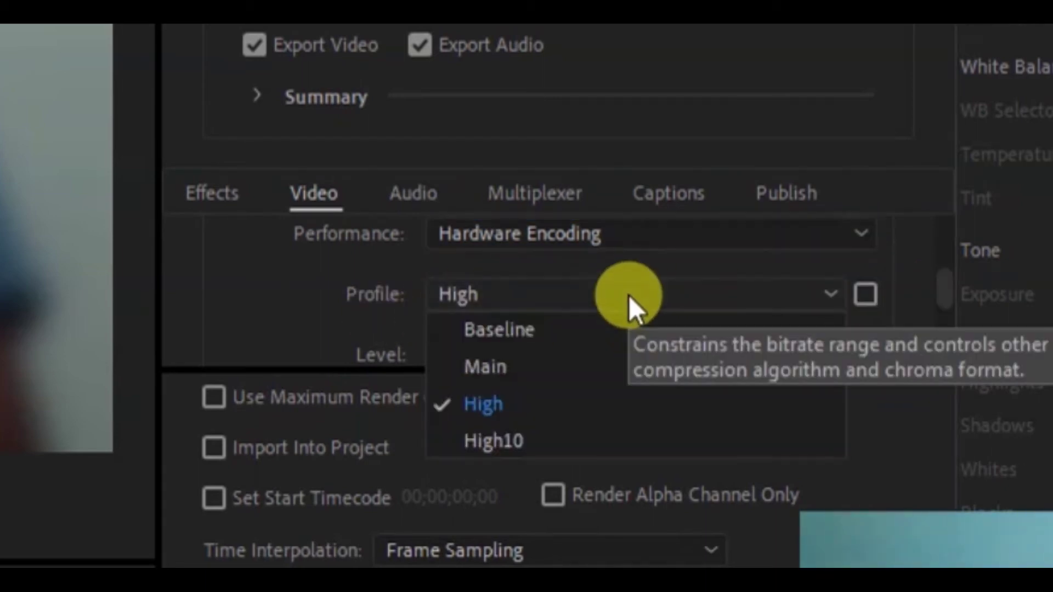
pyautogui.click(546, 403)
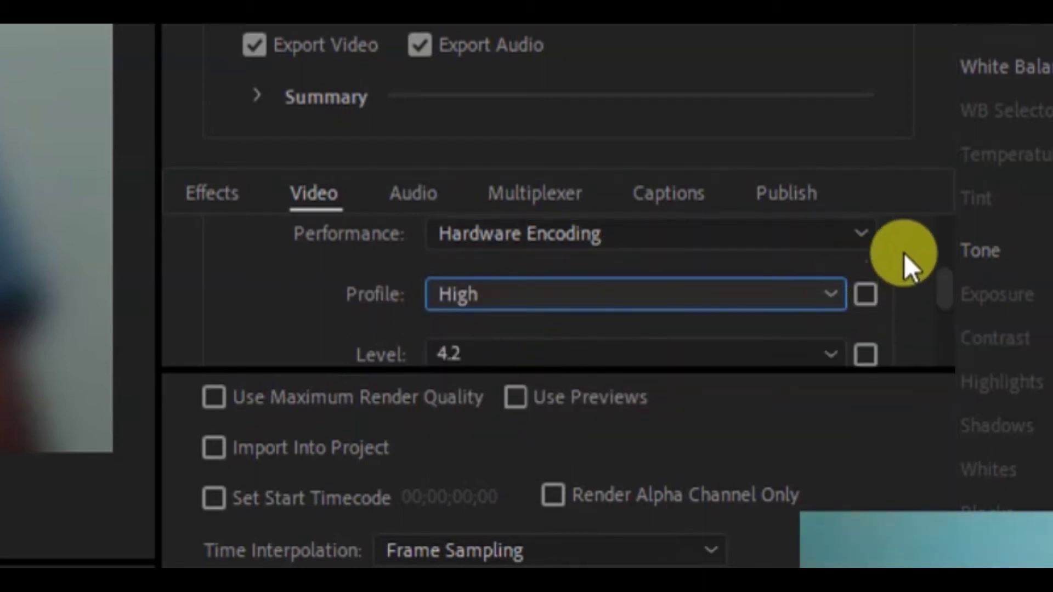
pyautogui.moveTo(942, 282); pyautogui.dragTo(941, 289)
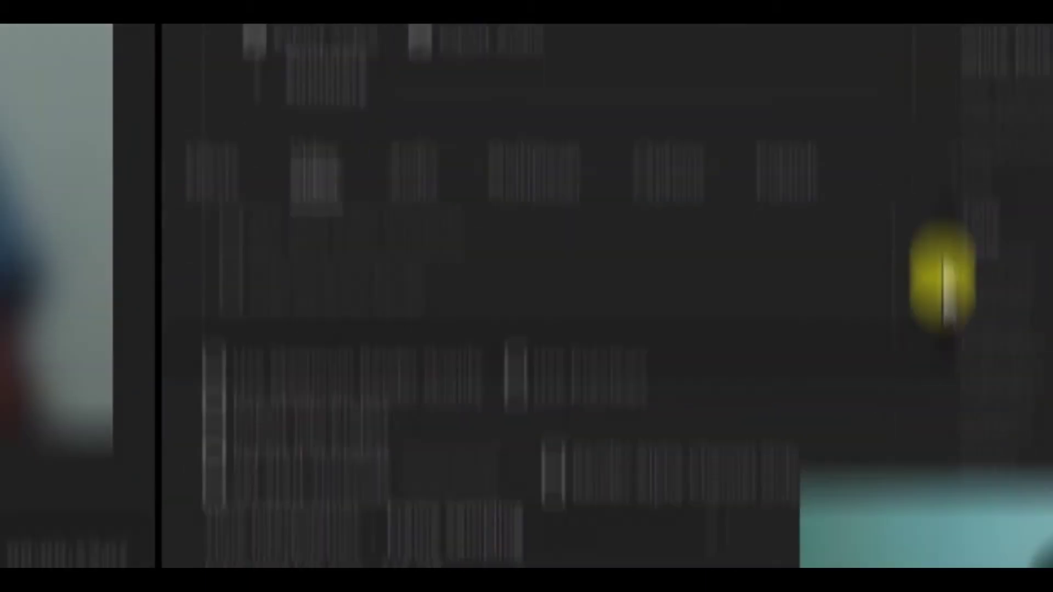
# Confirm the 16 Mbps VBR 1-pass target bitrate and review Key Frame Distance (90), left unchecked.
pyautogui.moveTo(943, 254); pyautogui.dragTo(943, 260)
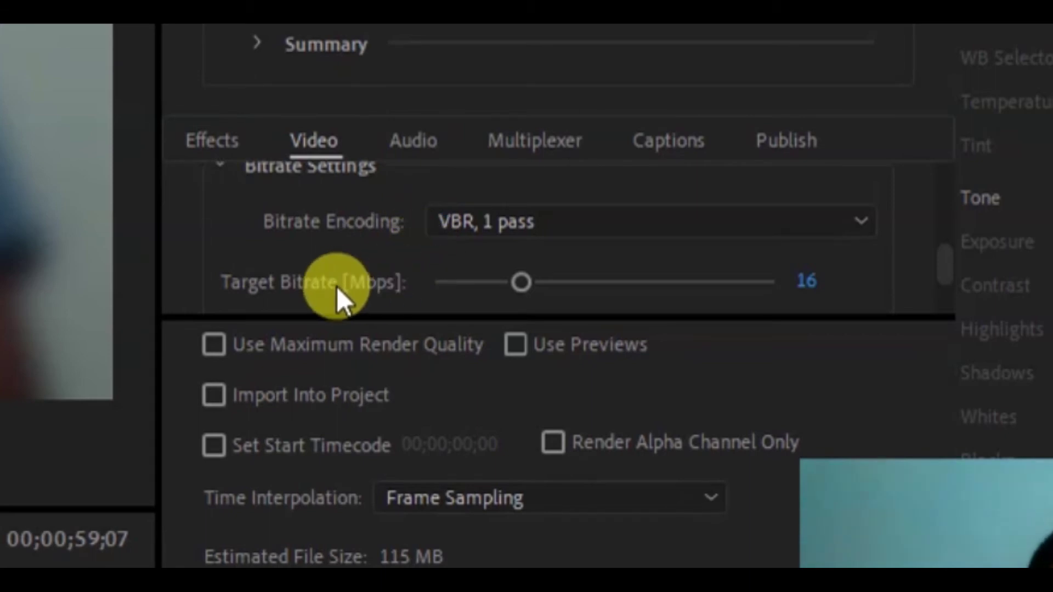
pyautogui.moveTo(338, 288)
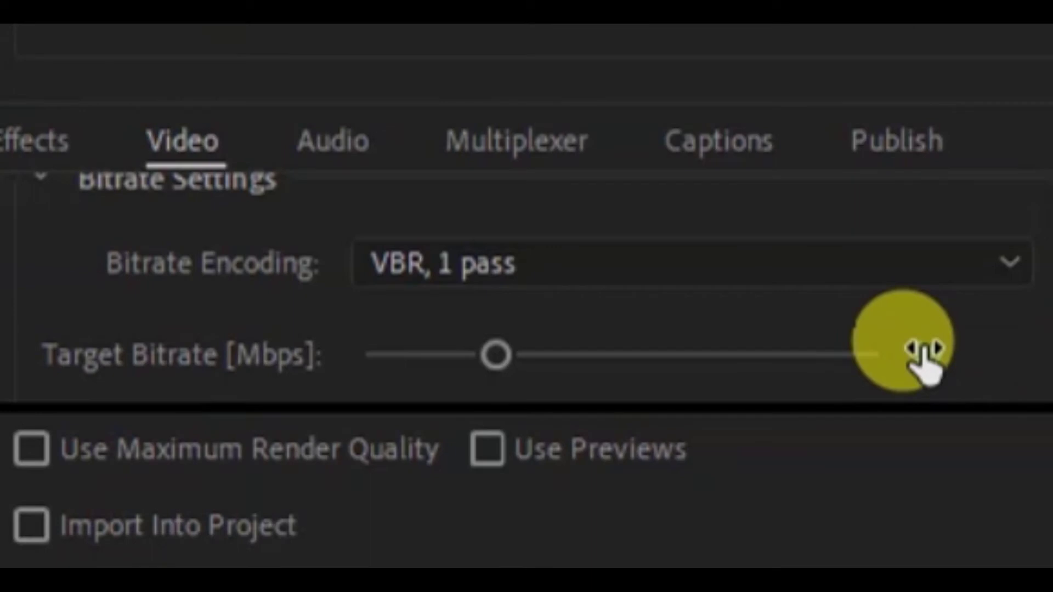
pyautogui.click(925, 357)
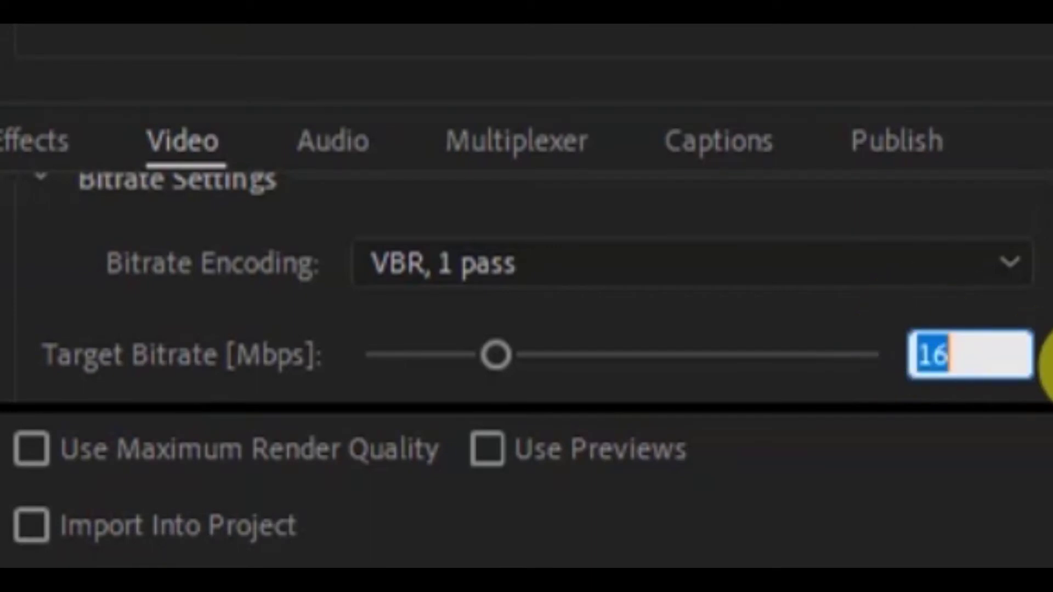
pyautogui.press('Return')
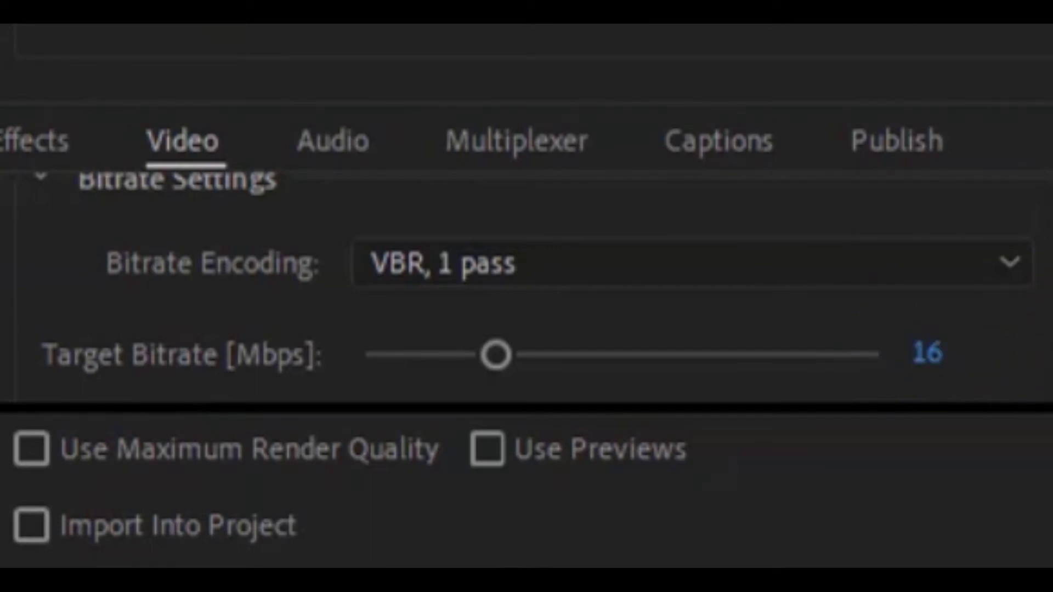
pyautogui.scroll(-2, 527, 307)
pyautogui.scroll(-2, 527, 307)
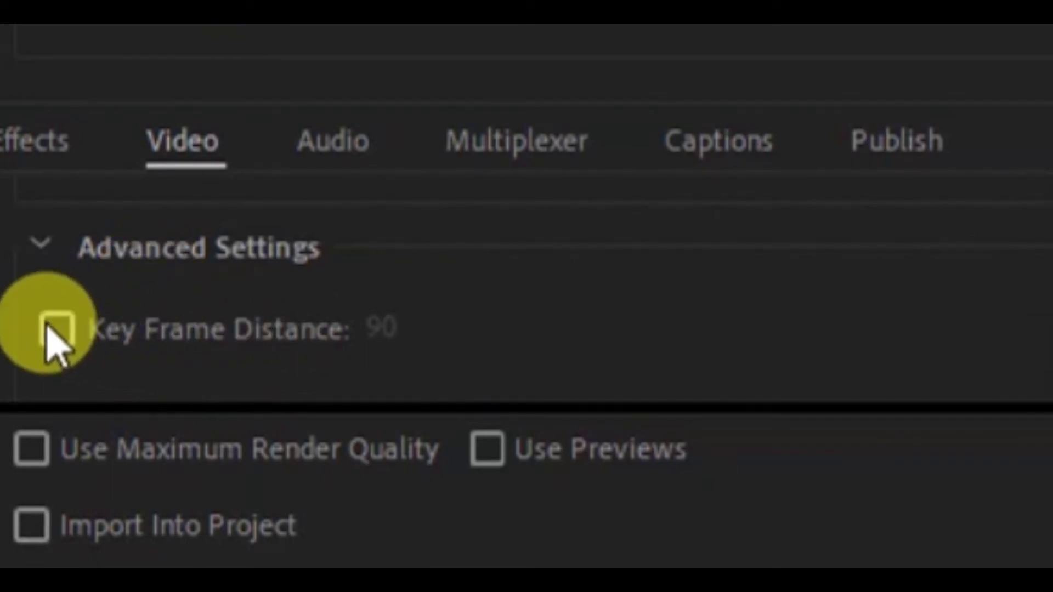
# Review AAC audio at 48000 Hz stereo, High quality, 320 kbps, then collapse Advanced Settings and return to Video.
pyautogui.click(340, 165)
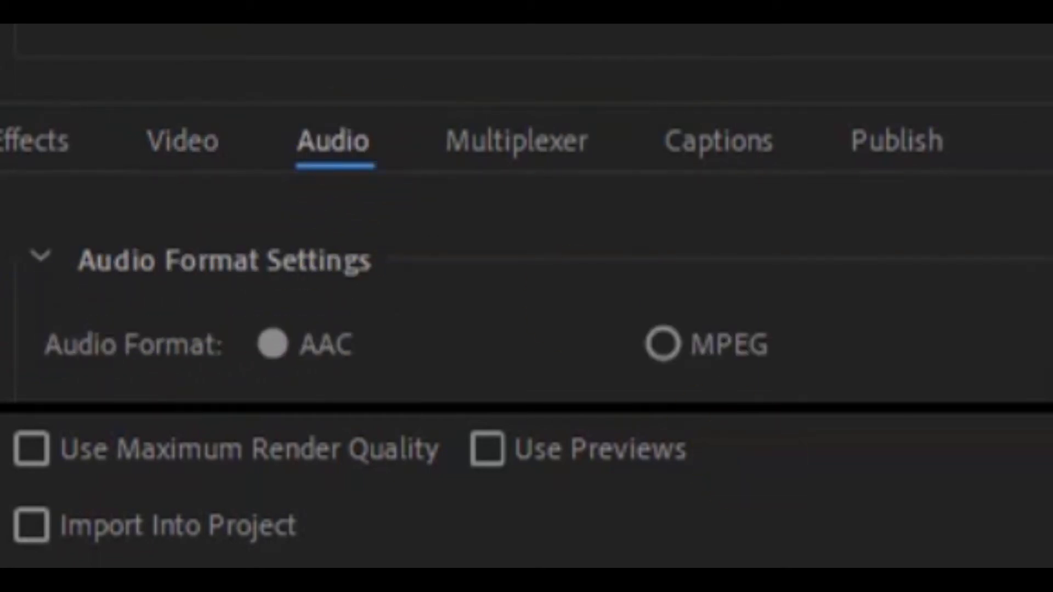
pyautogui.scroll(-3, 532, 303)
pyautogui.scroll(-3, 533, 303)
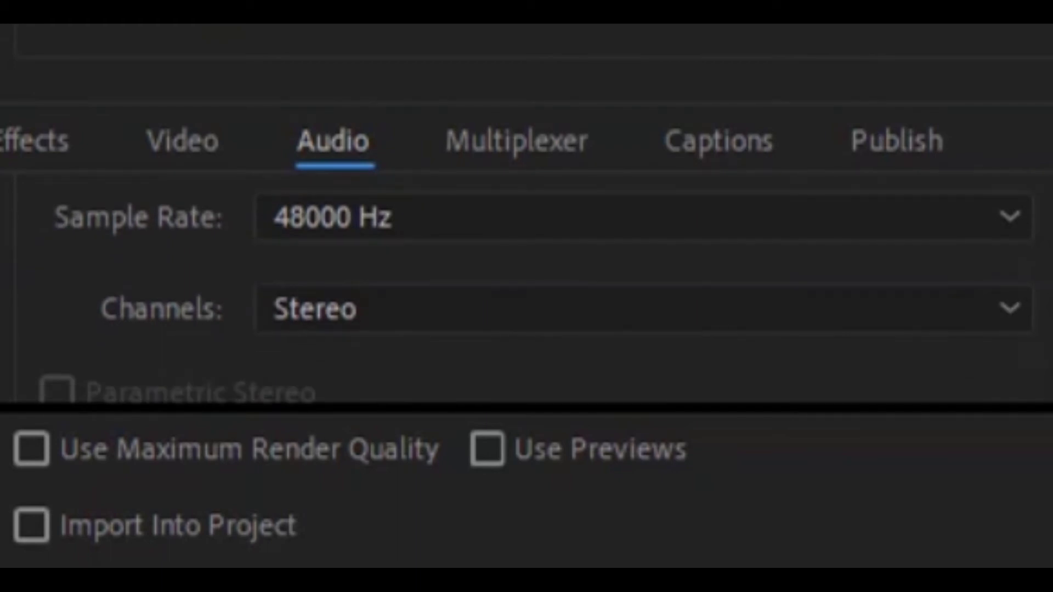
pyautogui.scroll(-2, 533, 302)
pyautogui.scroll(-3, 532, 302)
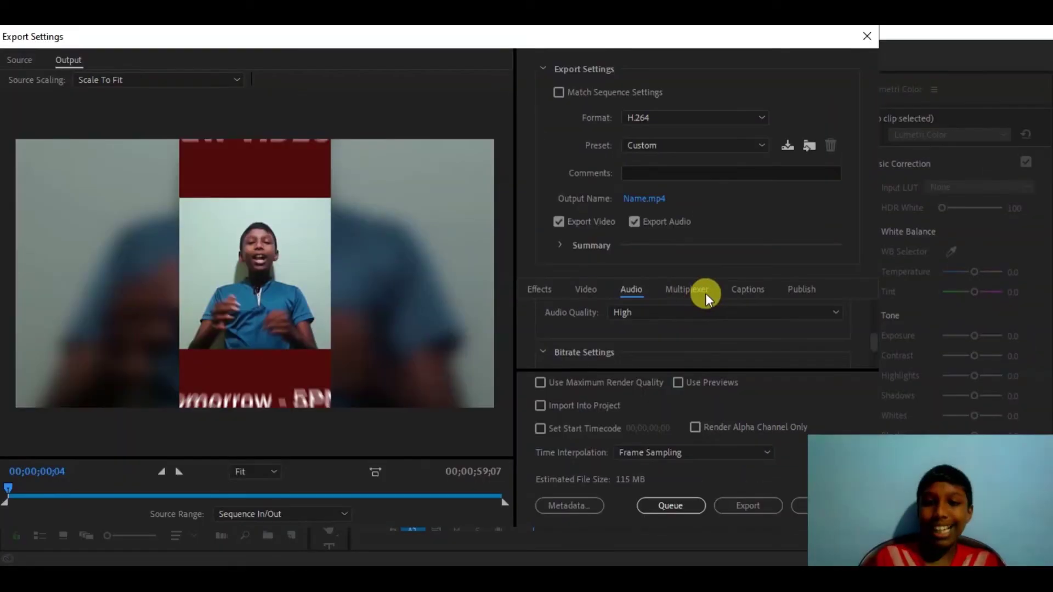
pyautogui.moveTo(877, 336); pyautogui.dragTo(876, 372)
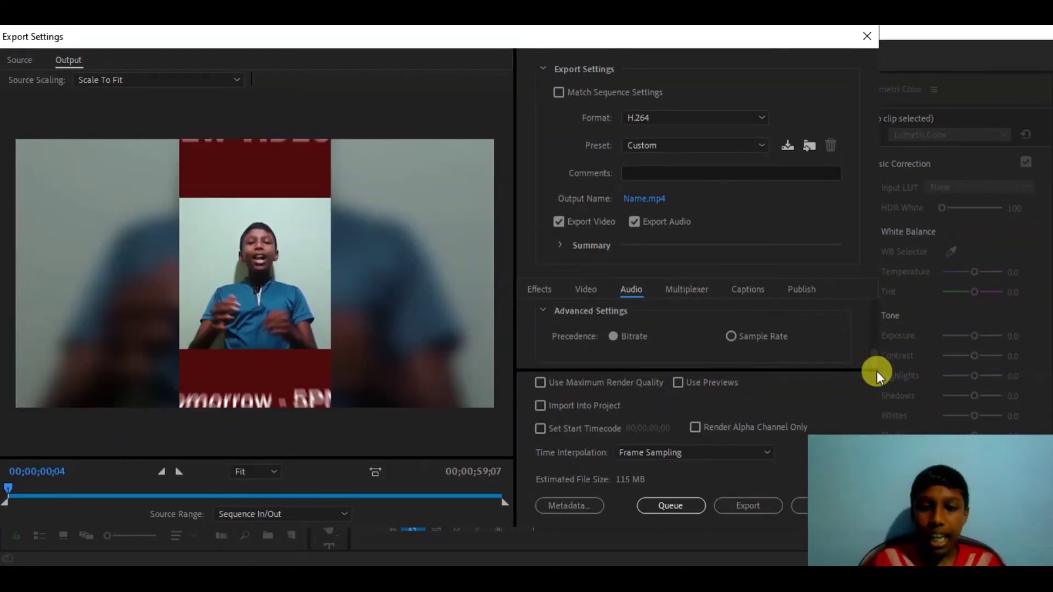
pyautogui.click(542, 309)
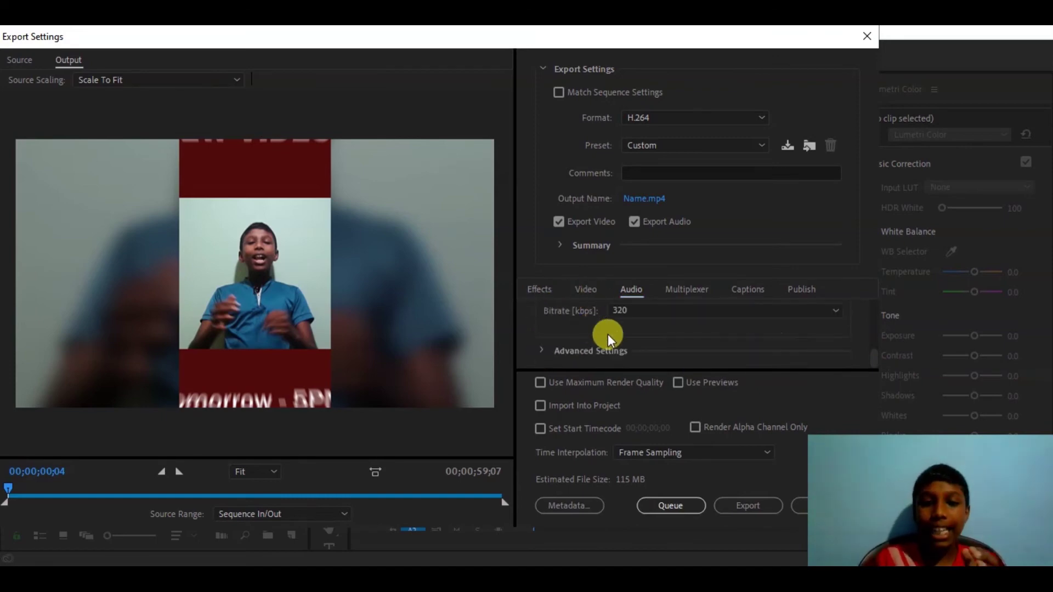
pyautogui.click(585, 288)
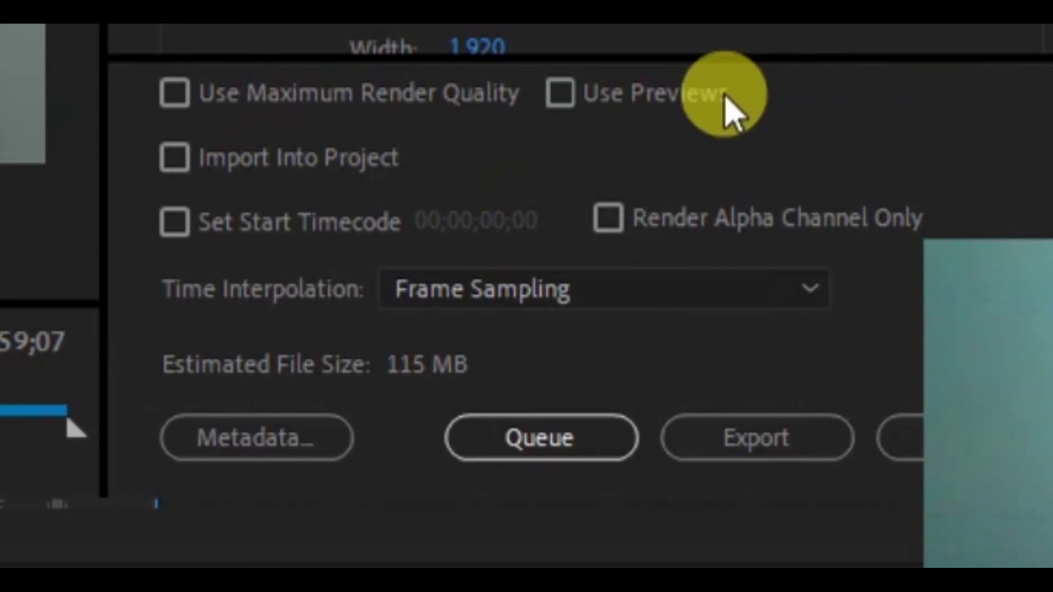
pyautogui.moveTo(668, 118)
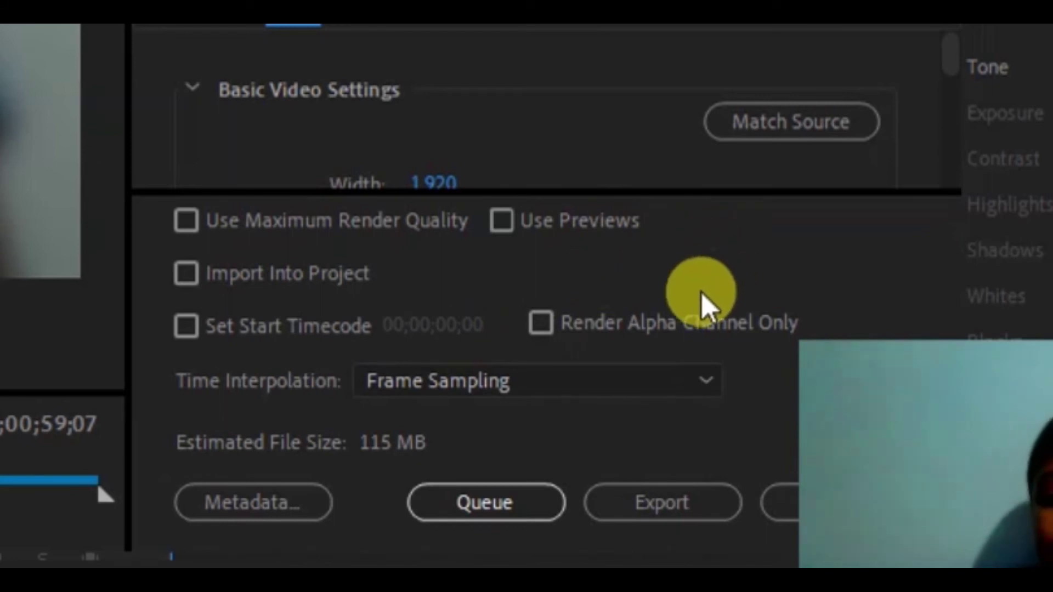
pyautogui.moveTo(669, 325)
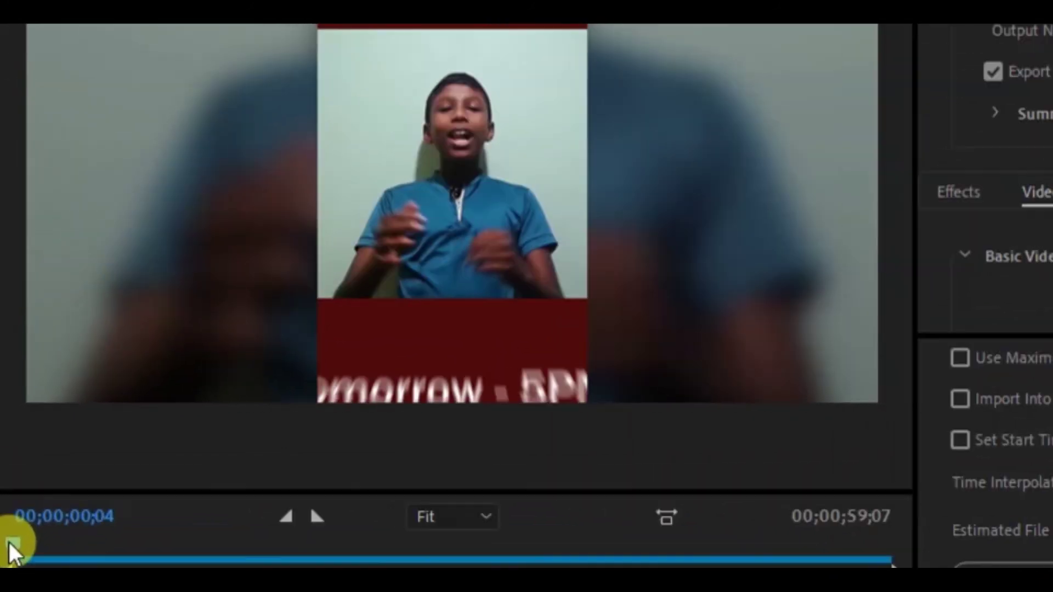
# Trim the export's in point and end at 45;06, then restore the full 00;00;59;07 range.
pyautogui.moveTo(10, 543); pyautogui.dragTo(274, 559)
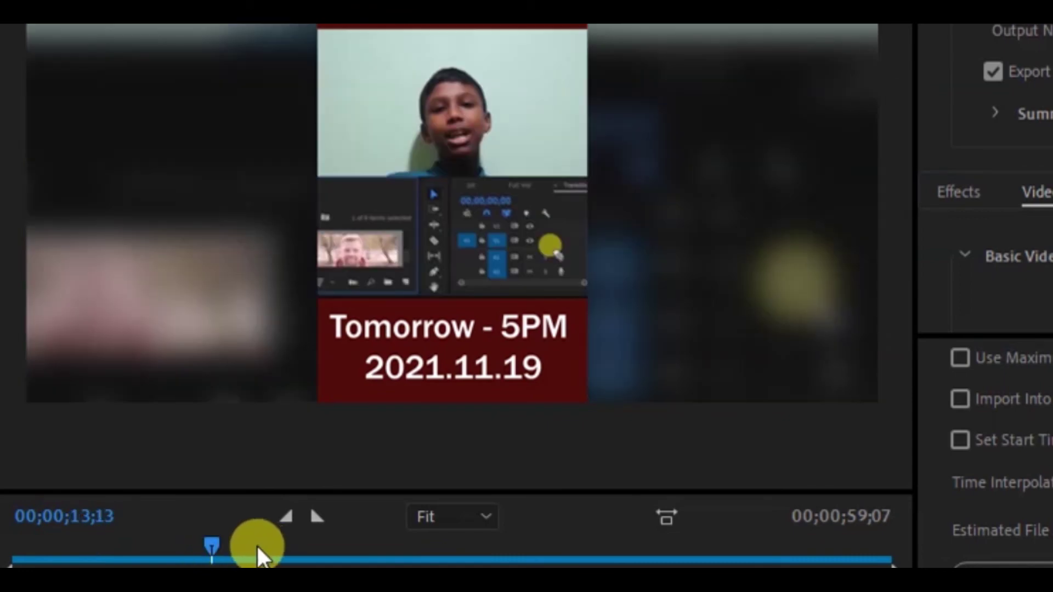
pyautogui.moveTo(217, 540); pyautogui.dragTo(162, 542)
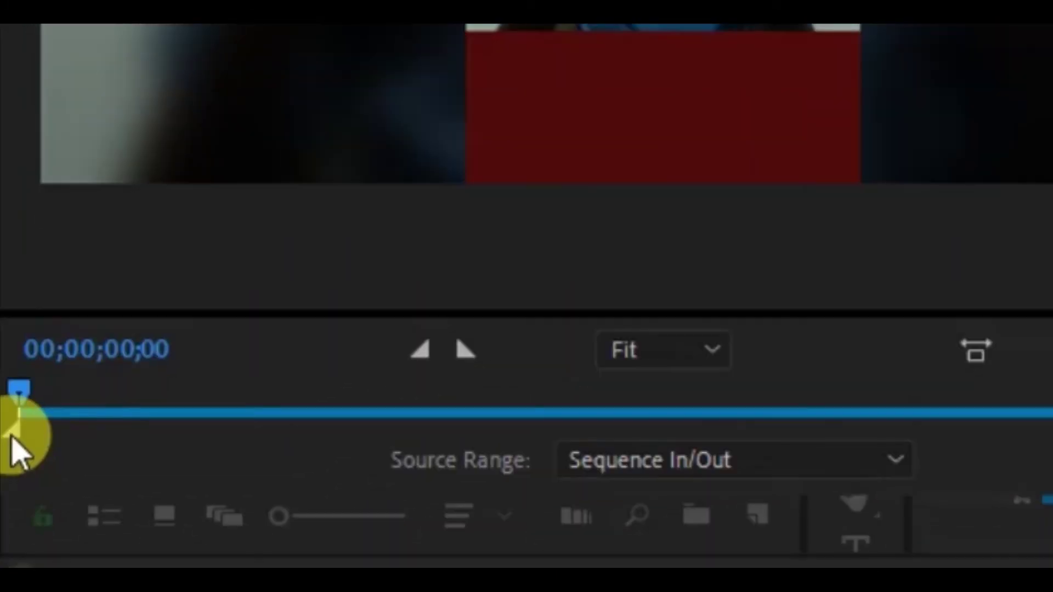
pyautogui.moveTo(18, 455); pyautogui.dragTo(200, 423)
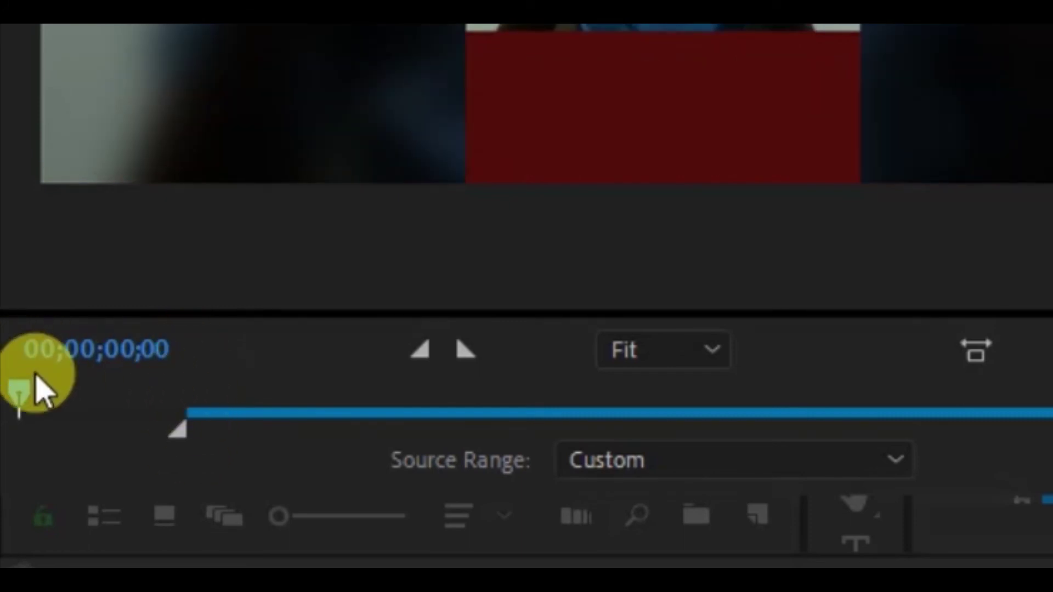
pyautogui.moveTo(22, 396); pyautogui.dragTo(248, 426)
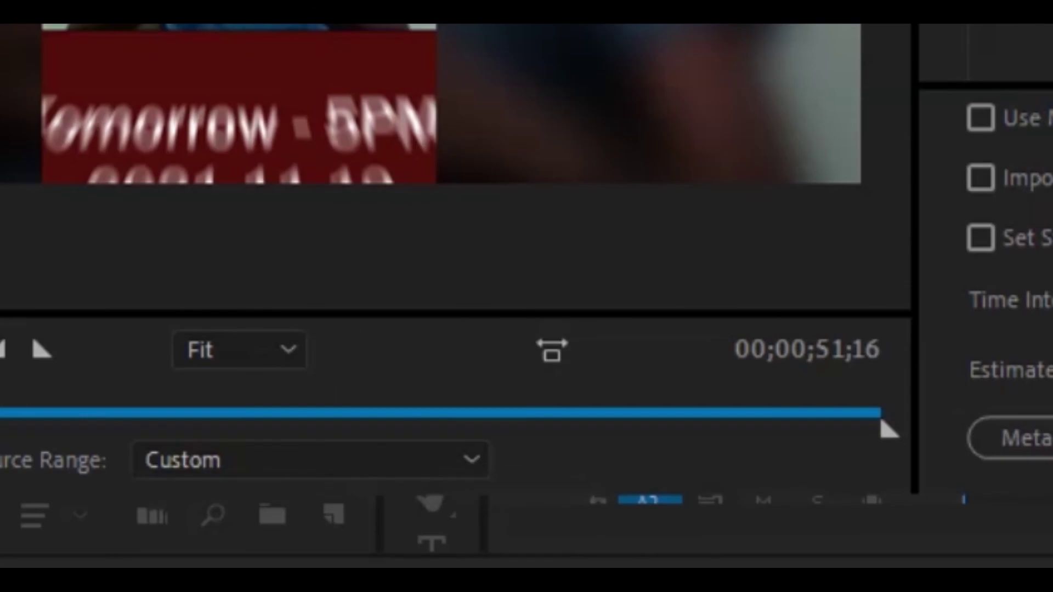
pyautogui.click(890, 434)
pyautogui.moveTo(899, 455); pyautogui.dragTo(747, 365)
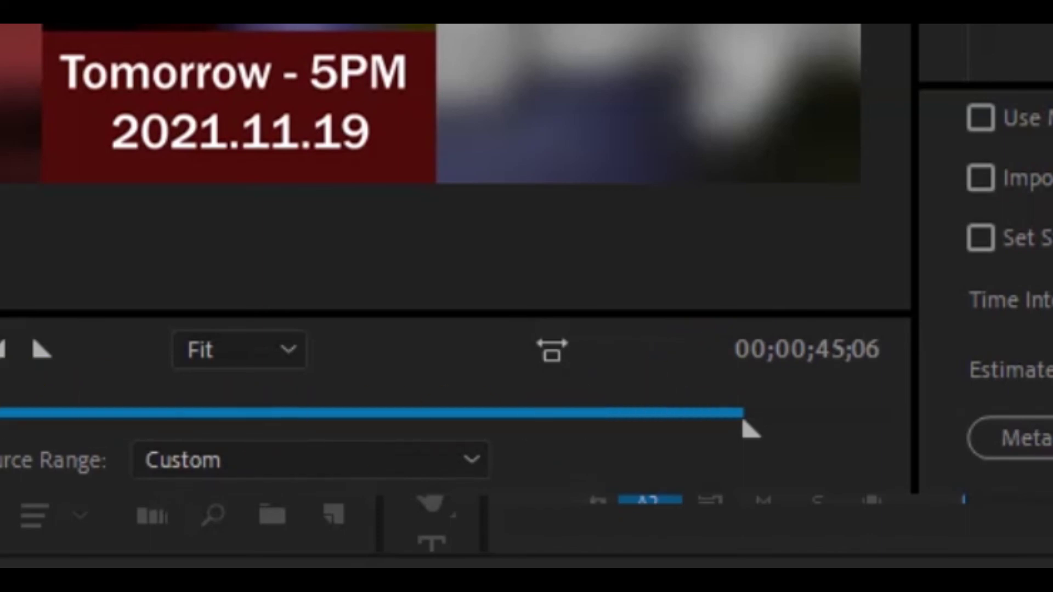
pyautogui.moveTo(69, 500); pyautogui.dragTo(6, 500)
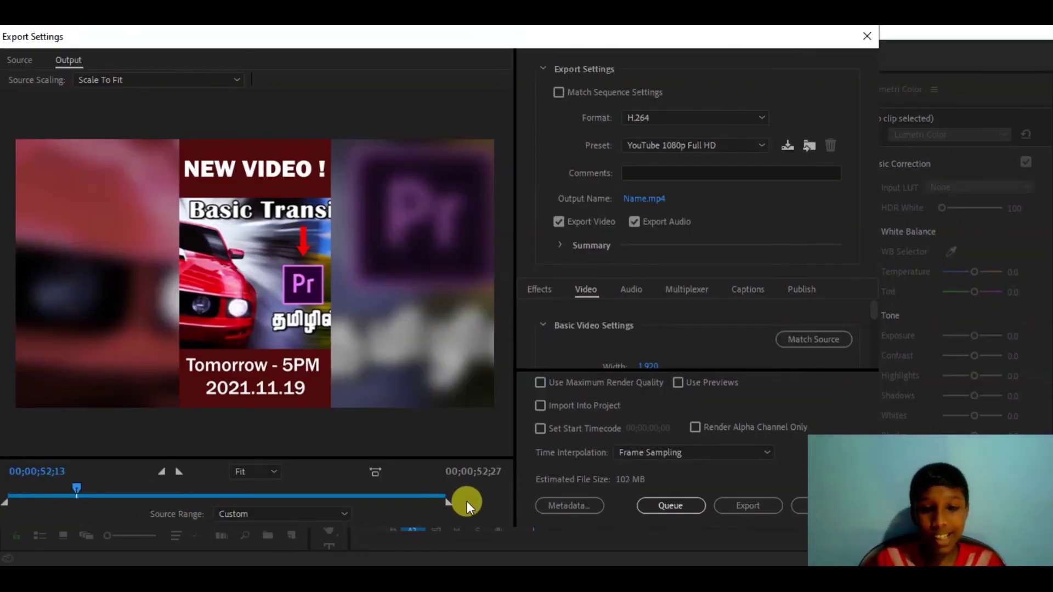
pyautogui.moveTo(467, 501); pyautogui.dragTo(525, 495)
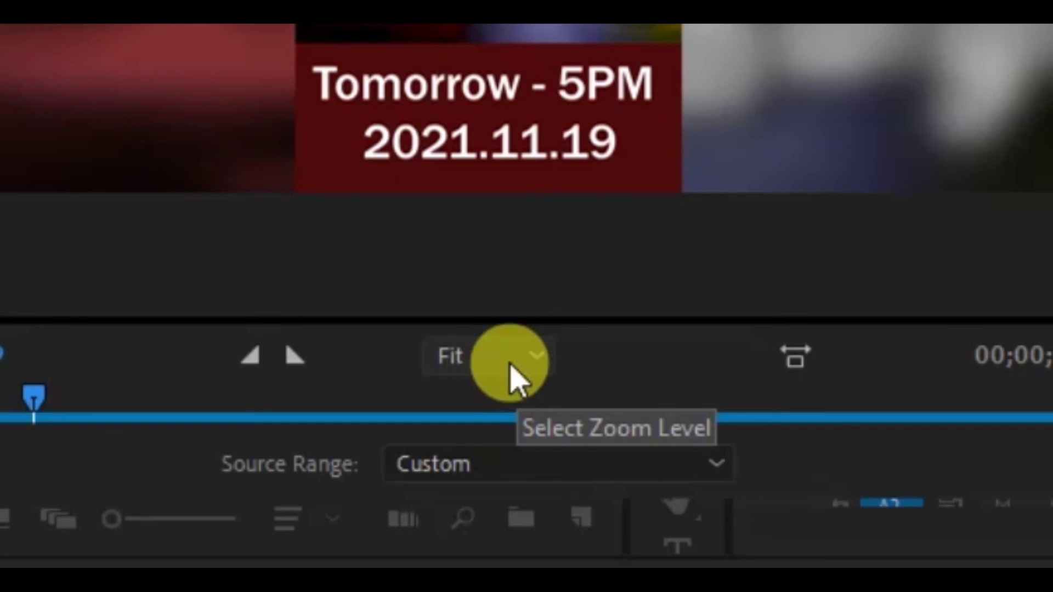
pyautogui.click(511, 367)
pyautogui.click(492, 502)
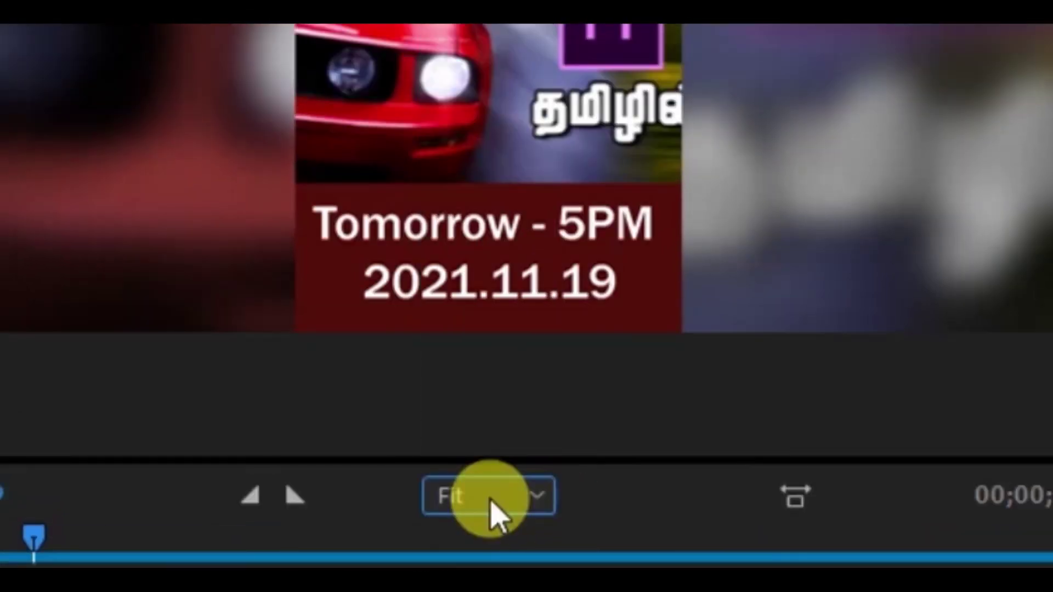
pyautogui.click(493, 502)
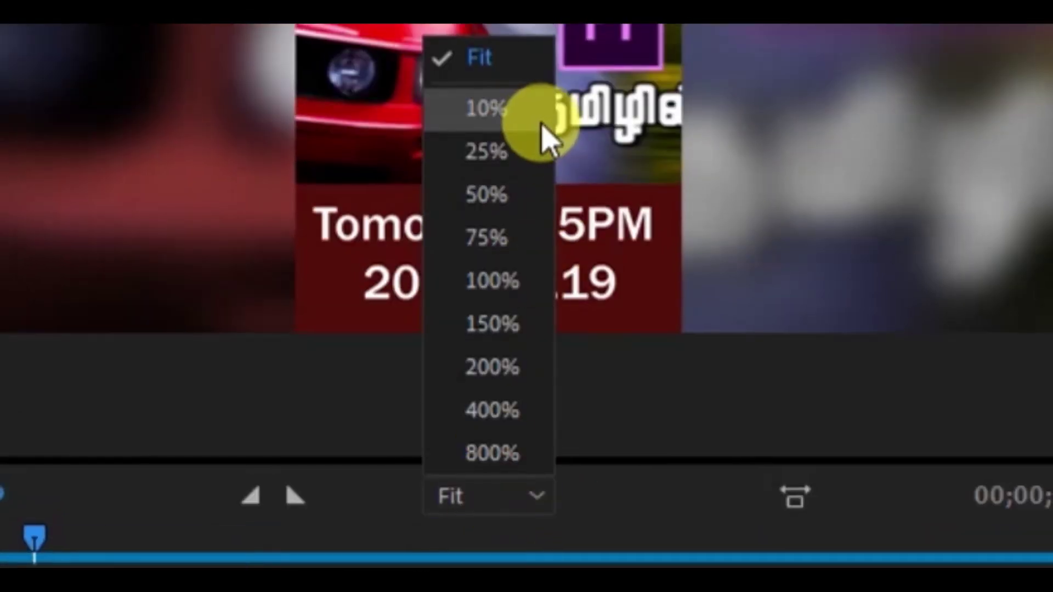
pyautogui.click(542, 125)
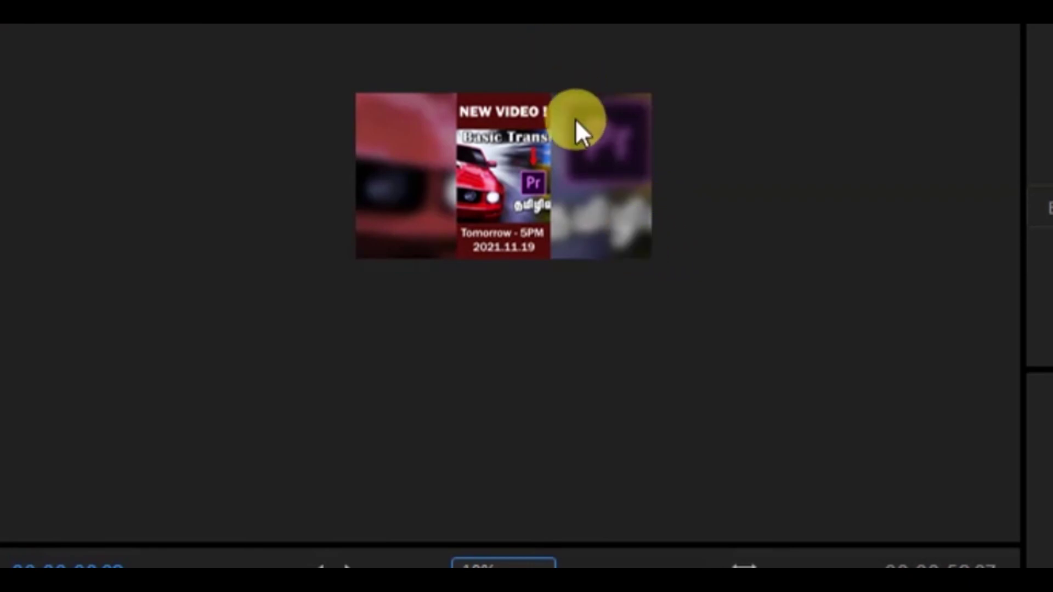
pyautogui.click(494, 564)
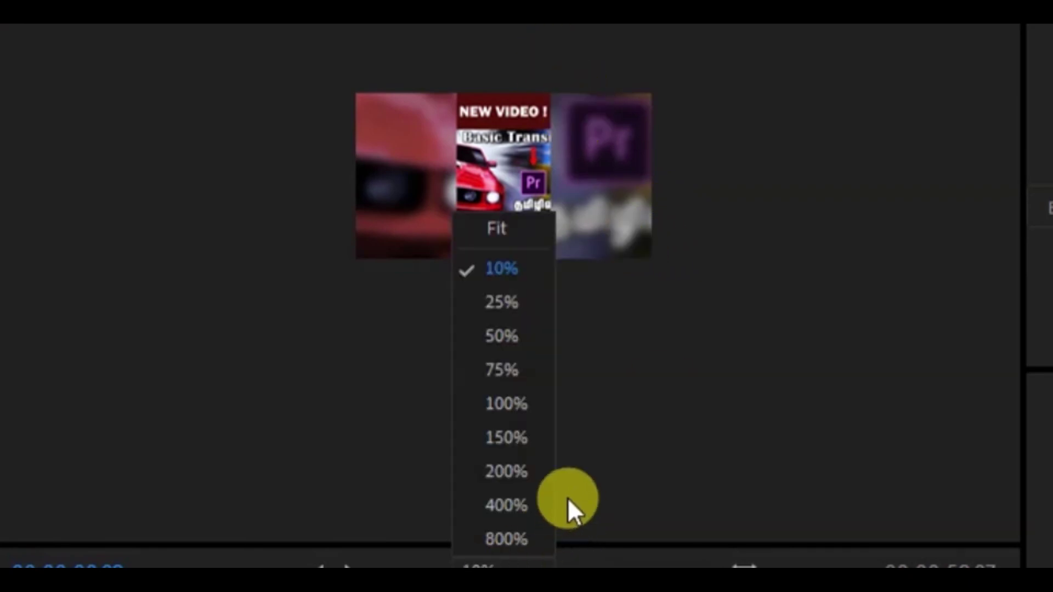
pyautogui.click(514, 478)
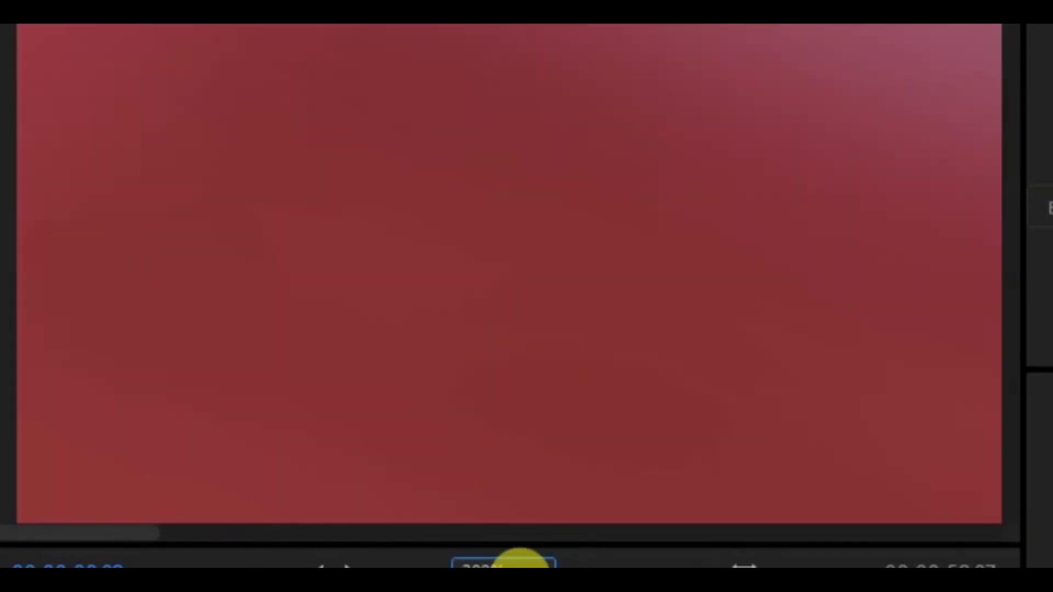
pyautogui.click(516, 563)
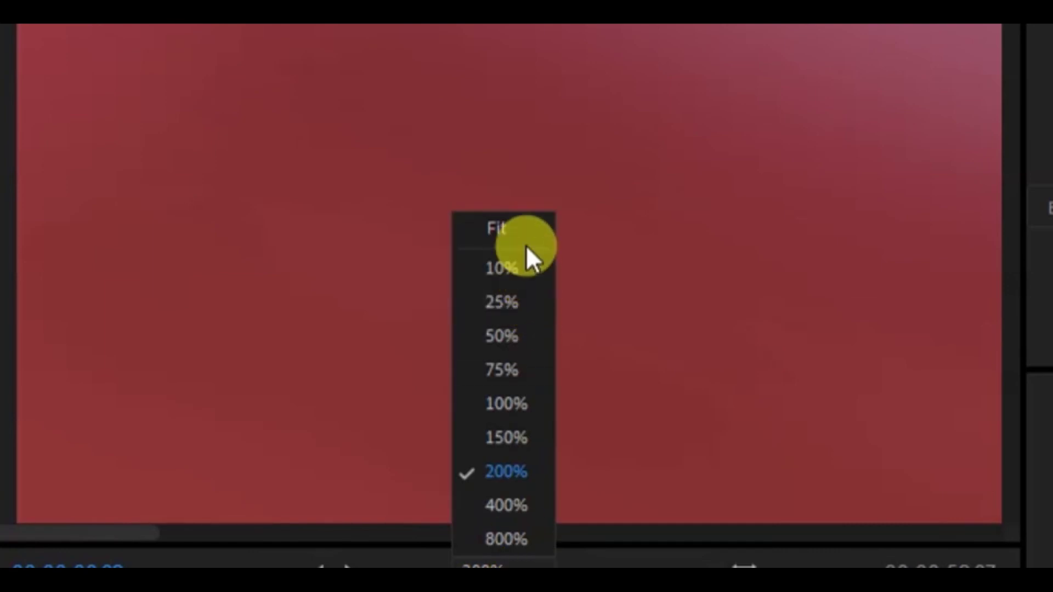
pyautogui.click(523, 230)
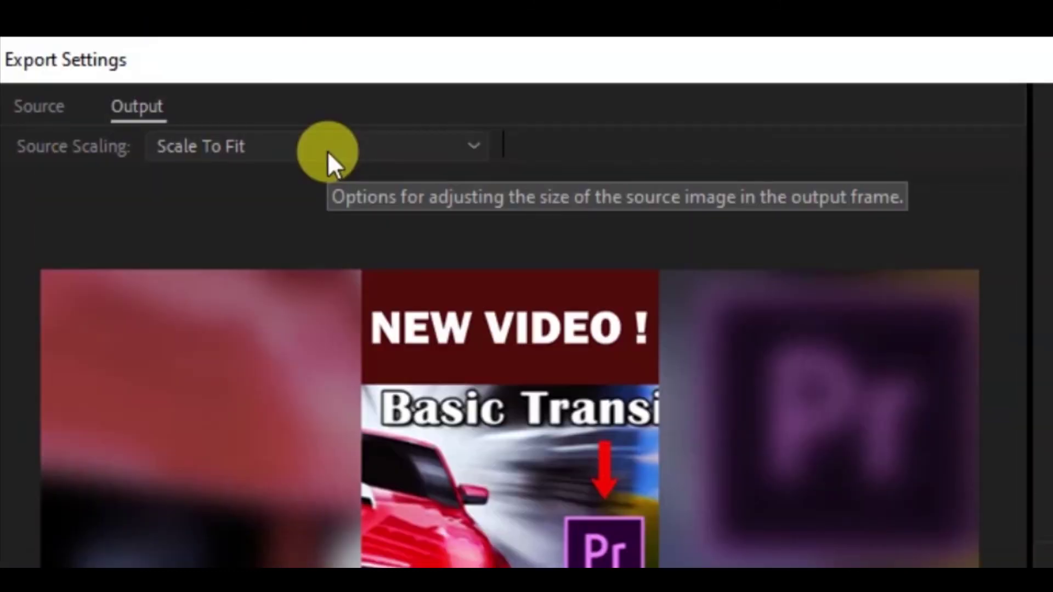
pyautogui.click(328, 151)
pyautogui.click(322, 180)
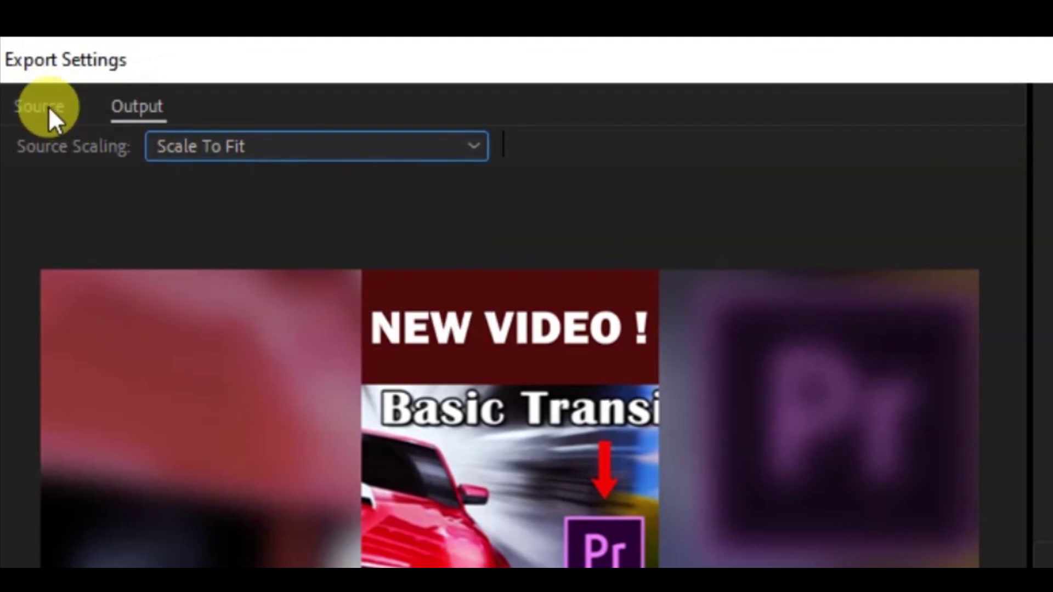
pyautogui.click(45, 113)
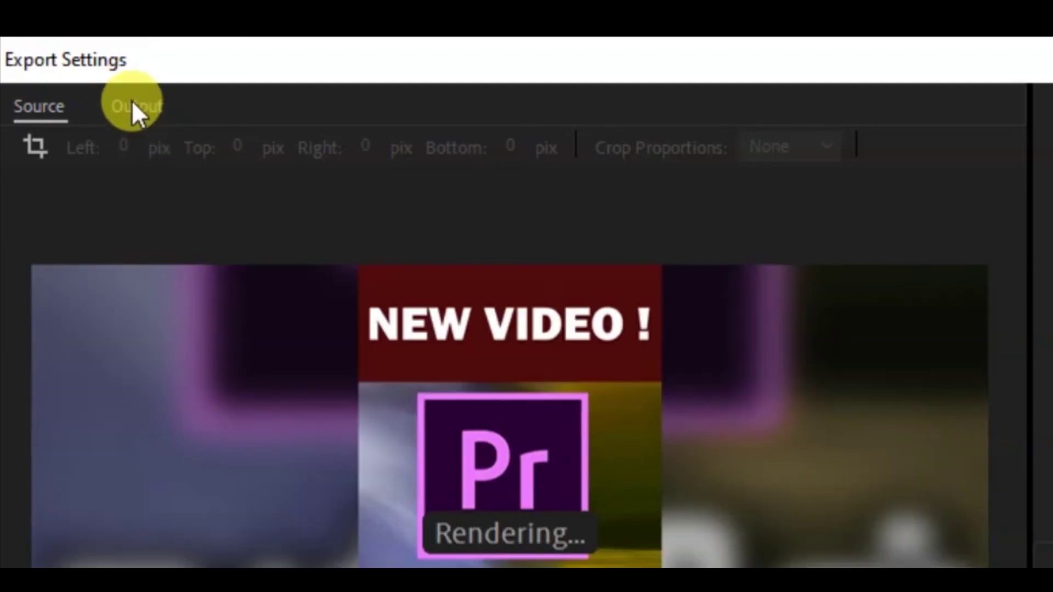
pyautogui.click(133, 105)
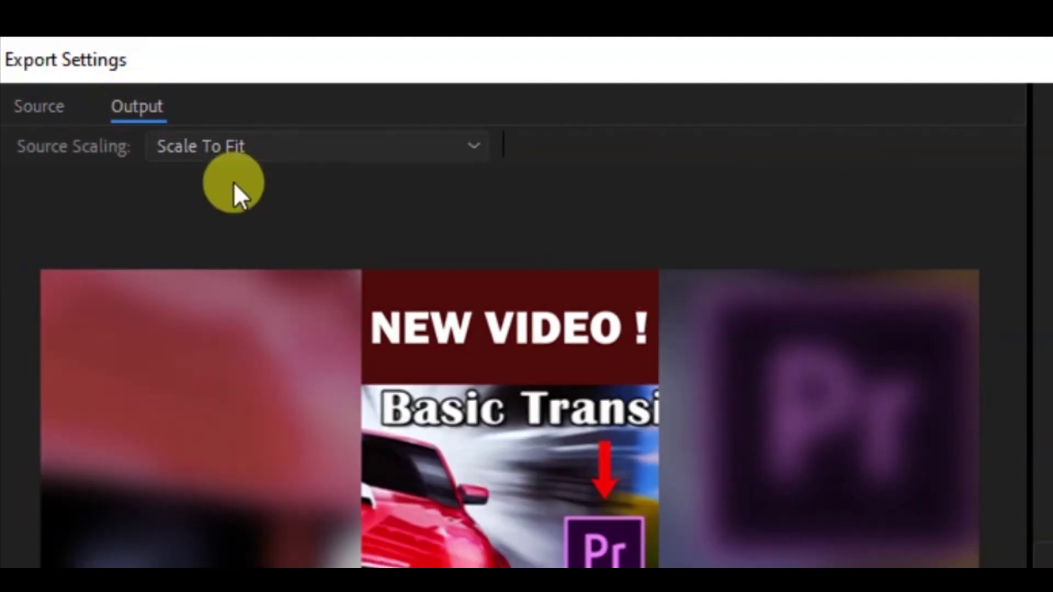